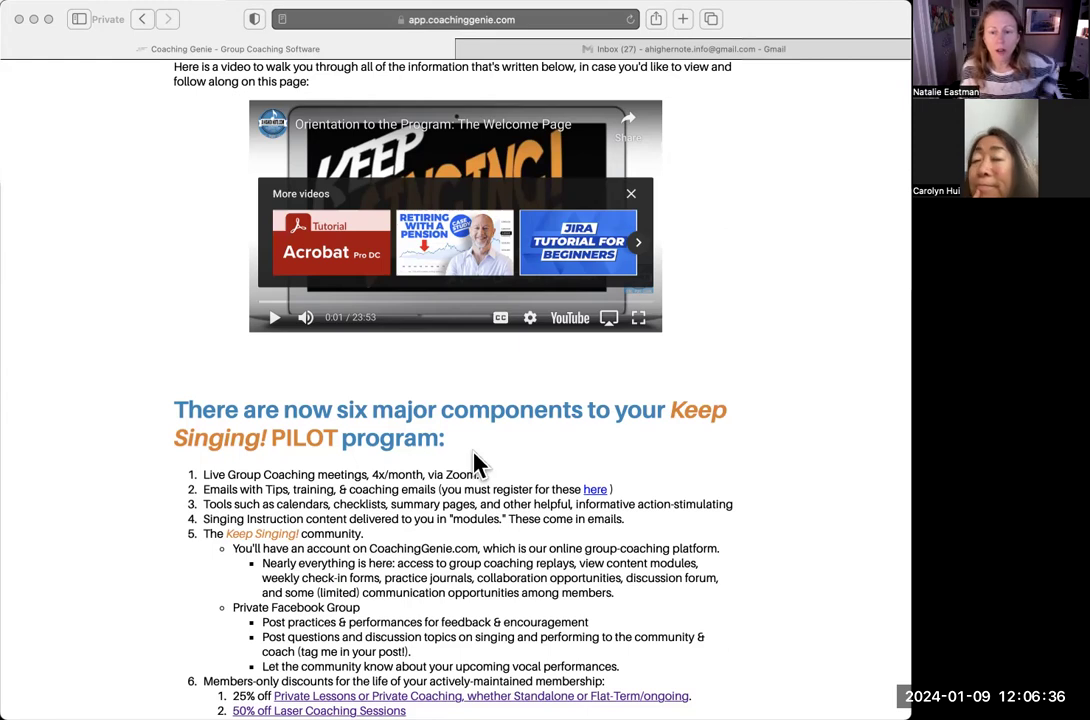
Close the Zoom products page and return to the Coaching Genie welcome page.
{"action": "left_click", "coordinate": [588, 510]}
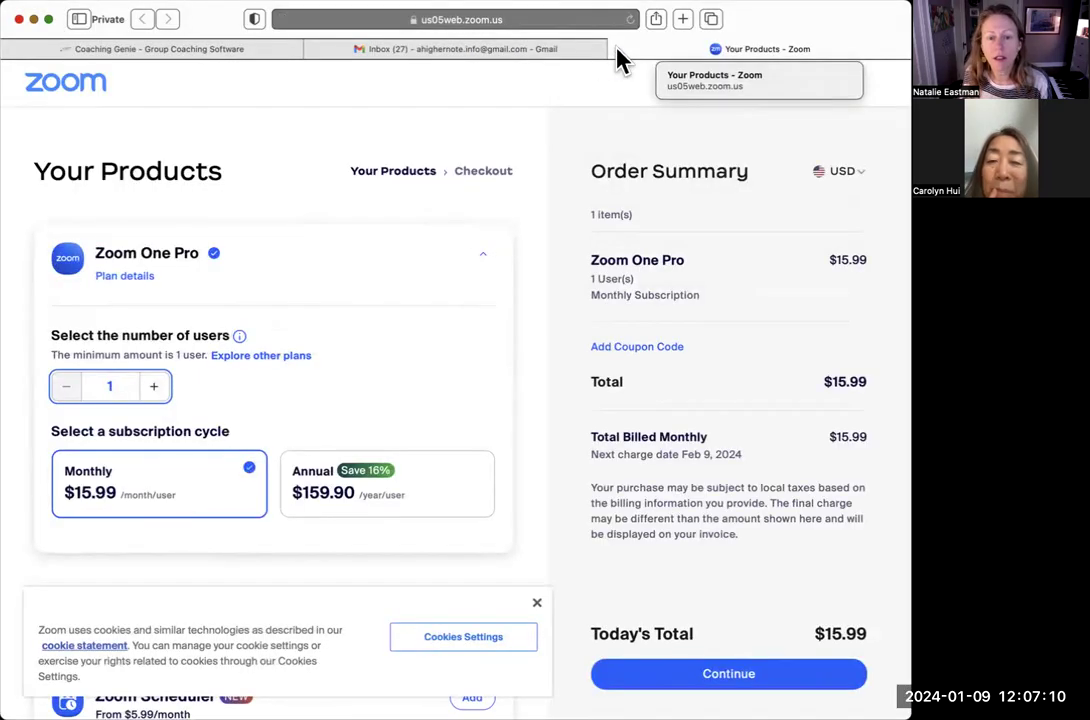
{"action": "left_click", "coordinate": [616, 50]}
{"action": "left_click", "coordinate": [178, 50]}
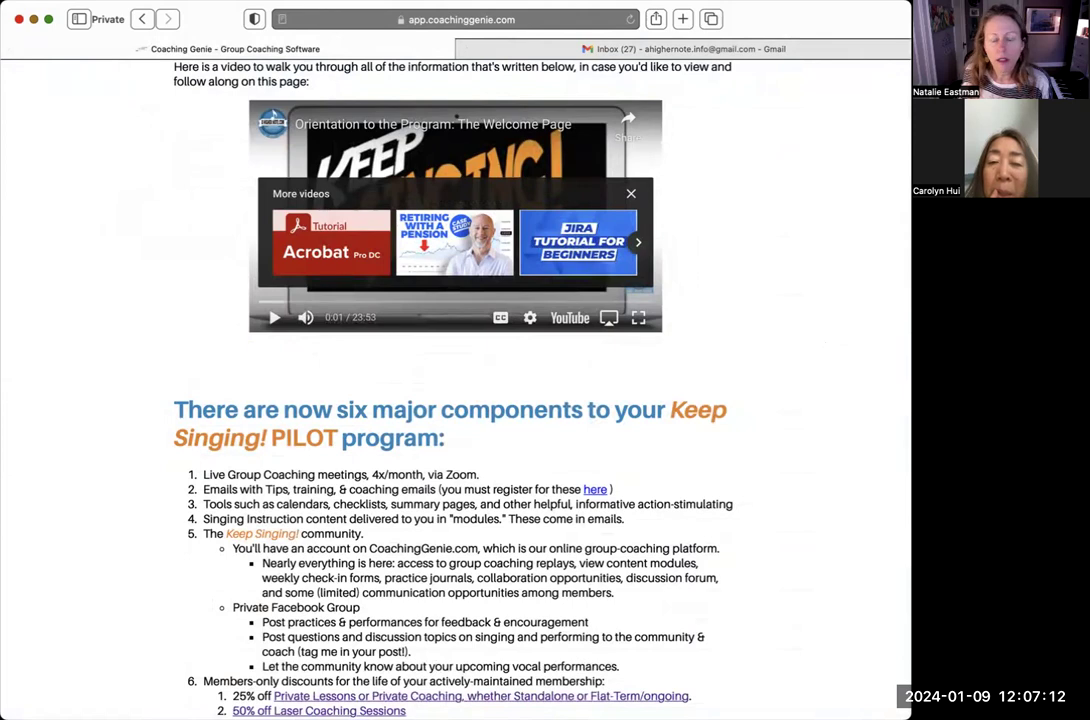
Open the Files page of the Keep Singing! System program.
{"action": "left_click", "coordinate": [243, 359]}
{"action": "scroll", "coordinate": [145, 182], "scroll_direction": "down", "scroll_amount": 3}
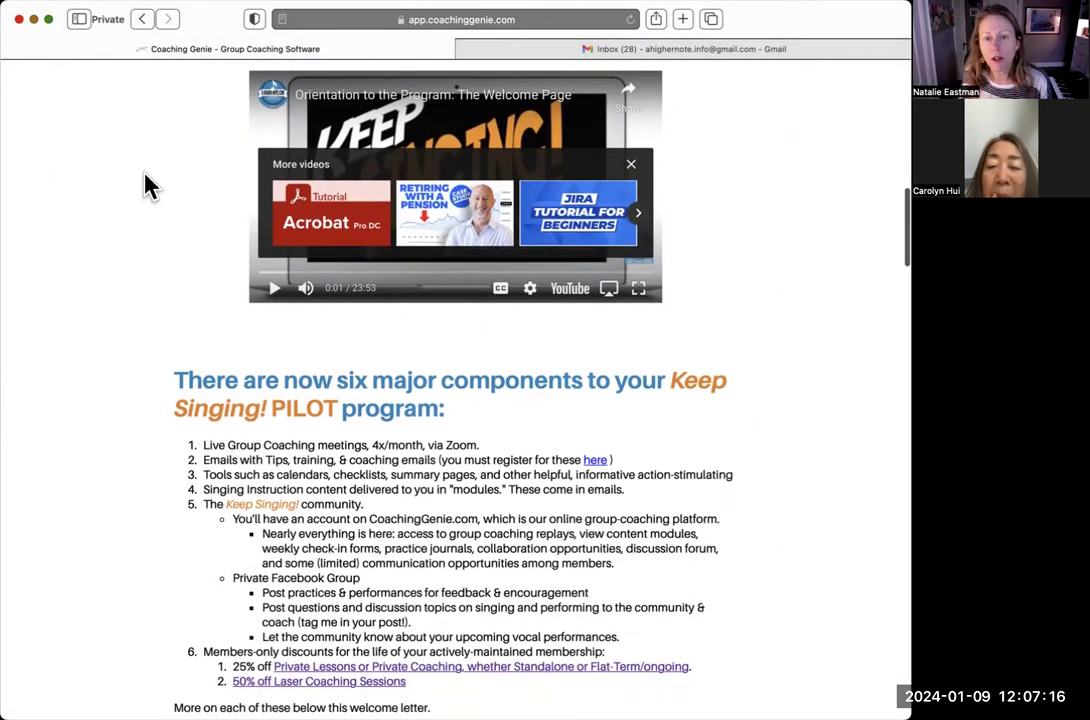
{"action": "scroll", "coordinate": [146, 182], "scroll_direction": "up", "scroll_amount": 10}
{"action": "mouse_move", "coordinate": [137, 153]}
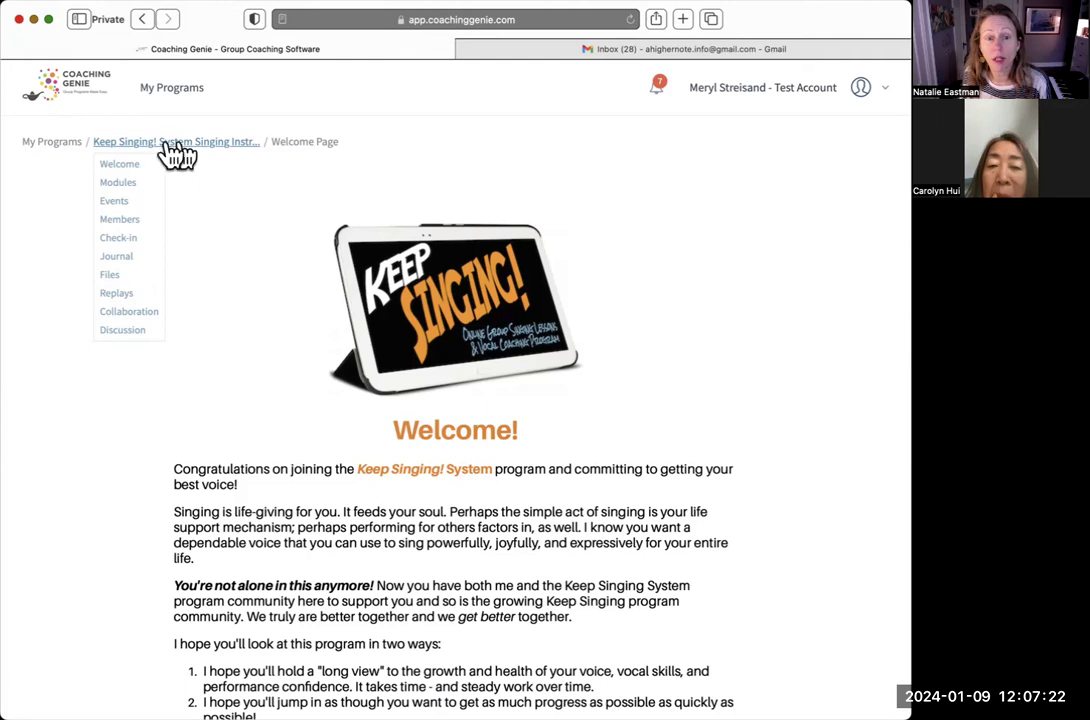
{"action": "left_click", "coordinate": [113, 274]}
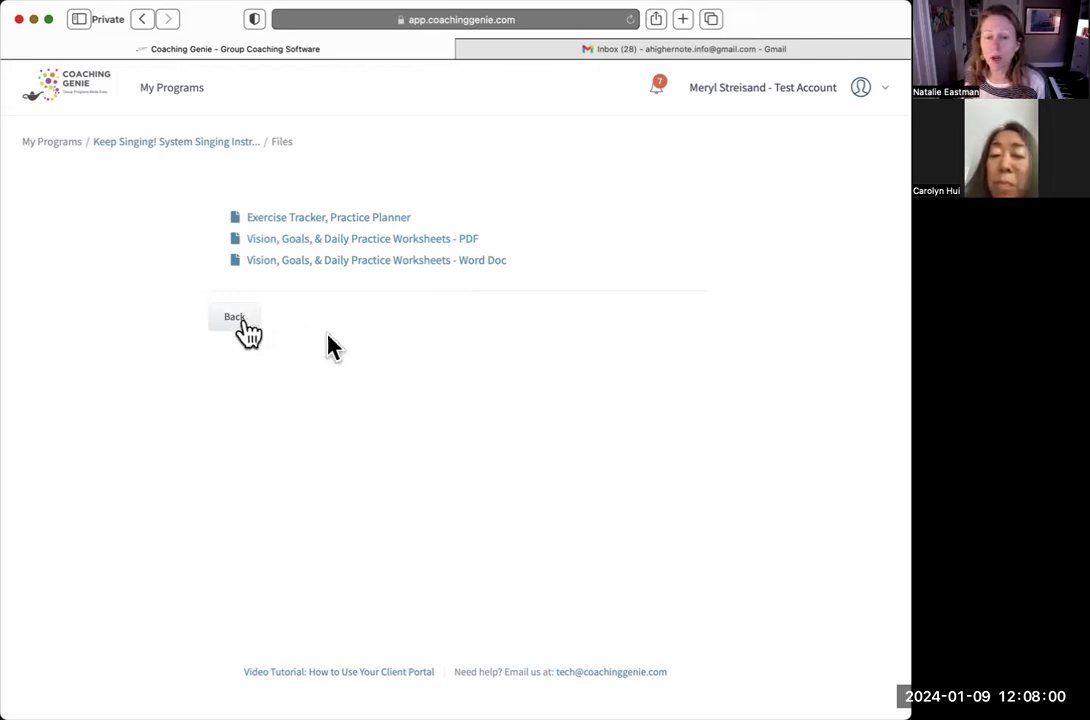
Open the program's Replays page and look through the list of recorded training and coaching sessions.
{"action": "left_click", "coordinate": [175, 145]}
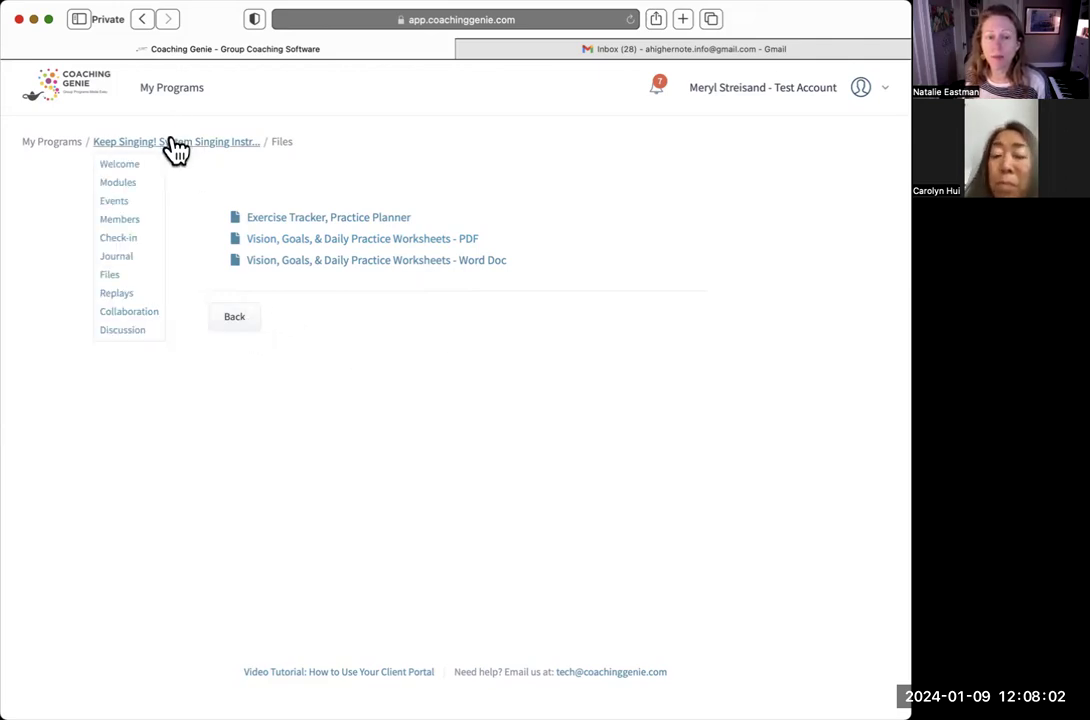
{"action": "left_click", "coordinate": [118, 294]}
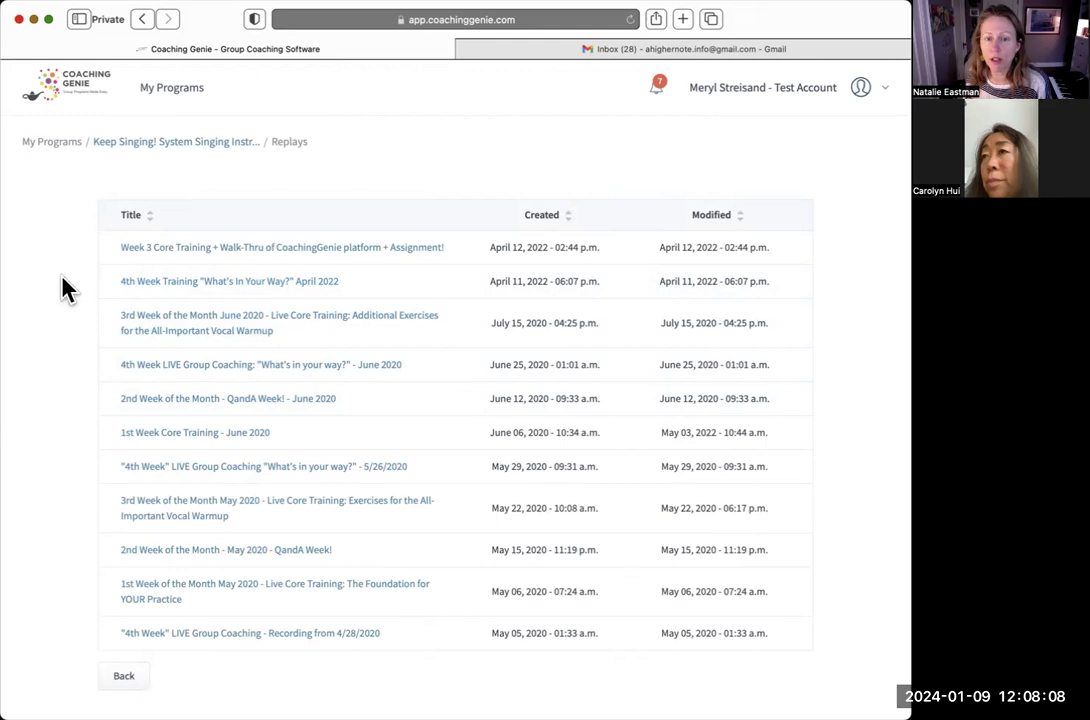
{"action": "left_click", "coordinate": [165, 146]}
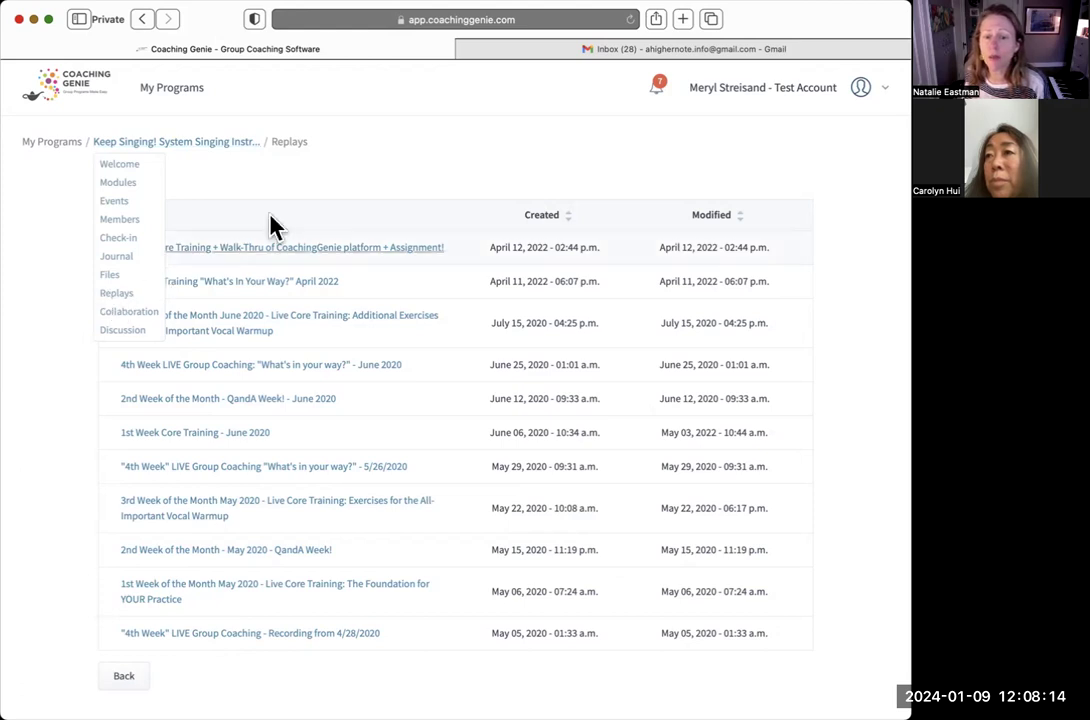
{"action": "left_click", "coordinate": [378, 200]}
{"action": "scroll", "coordinate": [411, 516], "scroll_direction": "down", "scroll_amount": 2}
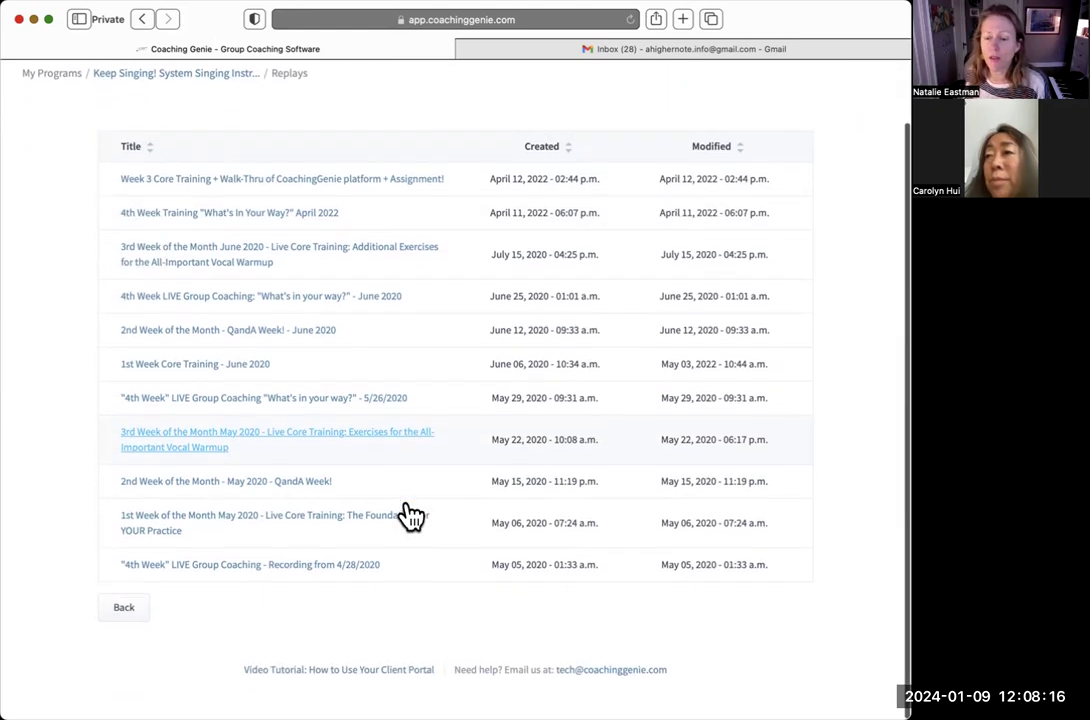
{"action": "scroll", "coordinate": [412, 513], "scroll_direction": "up", "scroll_amount": 2}
{"action": "scroll", "coordinate": [428, 382], "scroll_direction": "down", "scroll_amount": 2}
{"action": "scroll", "coordinate": [428, 386], "scroll_direction": "up", "scroll_amount": 2}
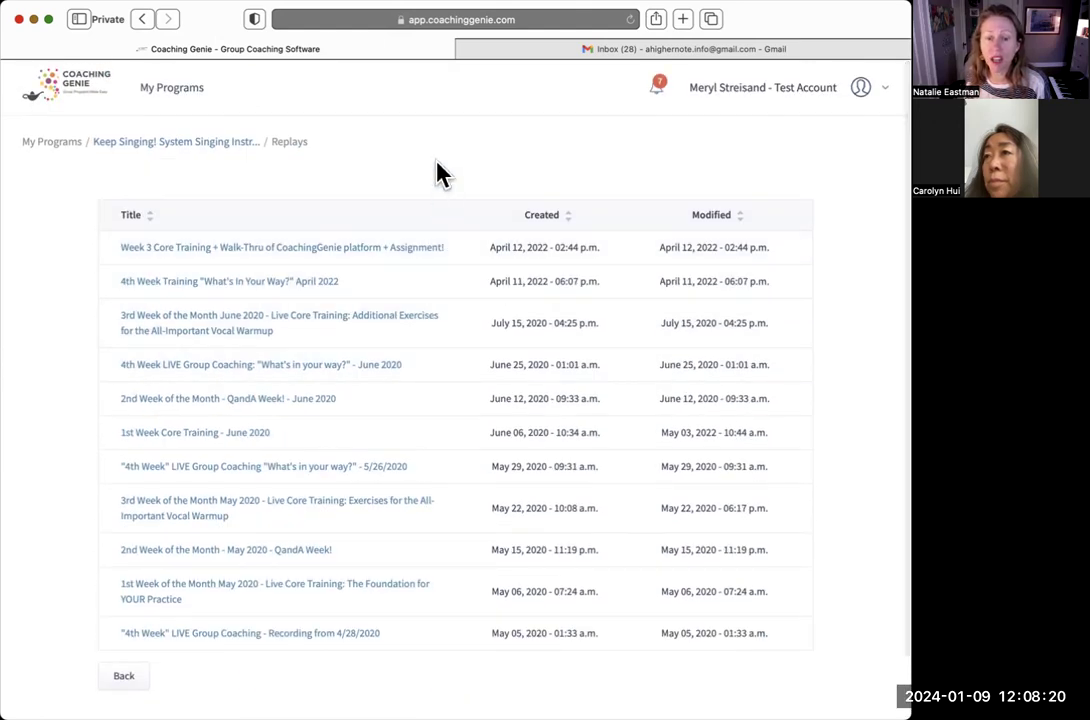
{"action": "mouse_move", "coordinate": [188, 150]}
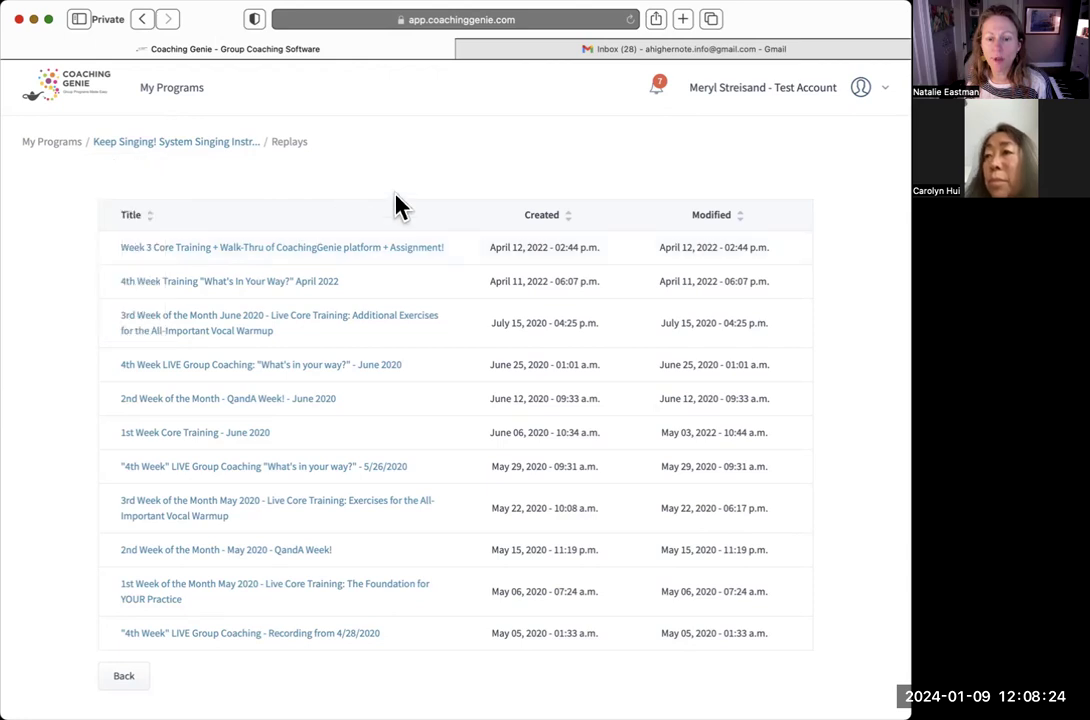
{"action": "scroll", "coordinate": [397, 210], "scroll_direction": "down", "scroll_amount": 2}
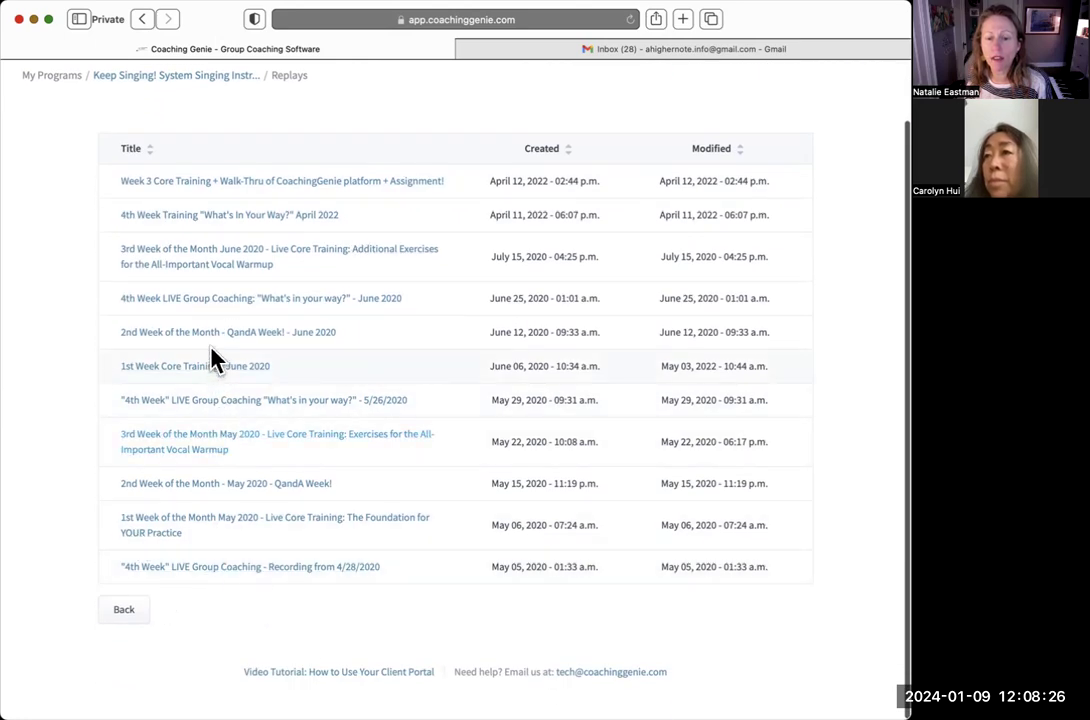
Open the program's Journal and start a new journal entry.
{"action": "scroll", "coordinate": [374, 140], "scroll_direction": "up", "scroll_amount": 2}
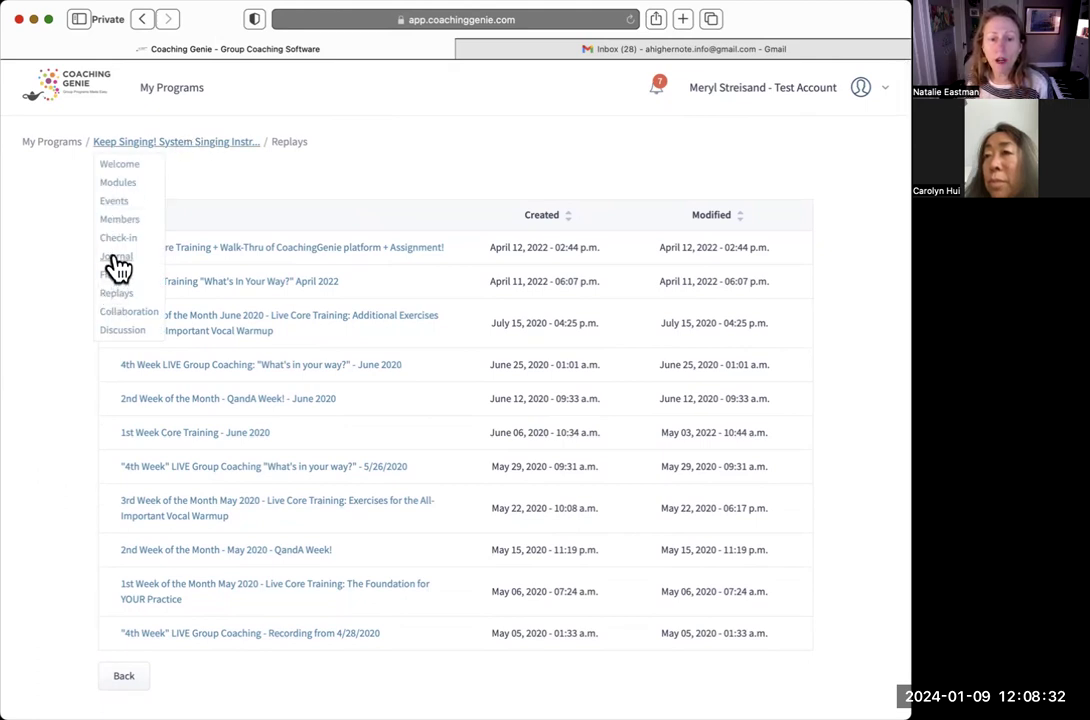
{"action": "left_click", "coordinate": [116, 259]}
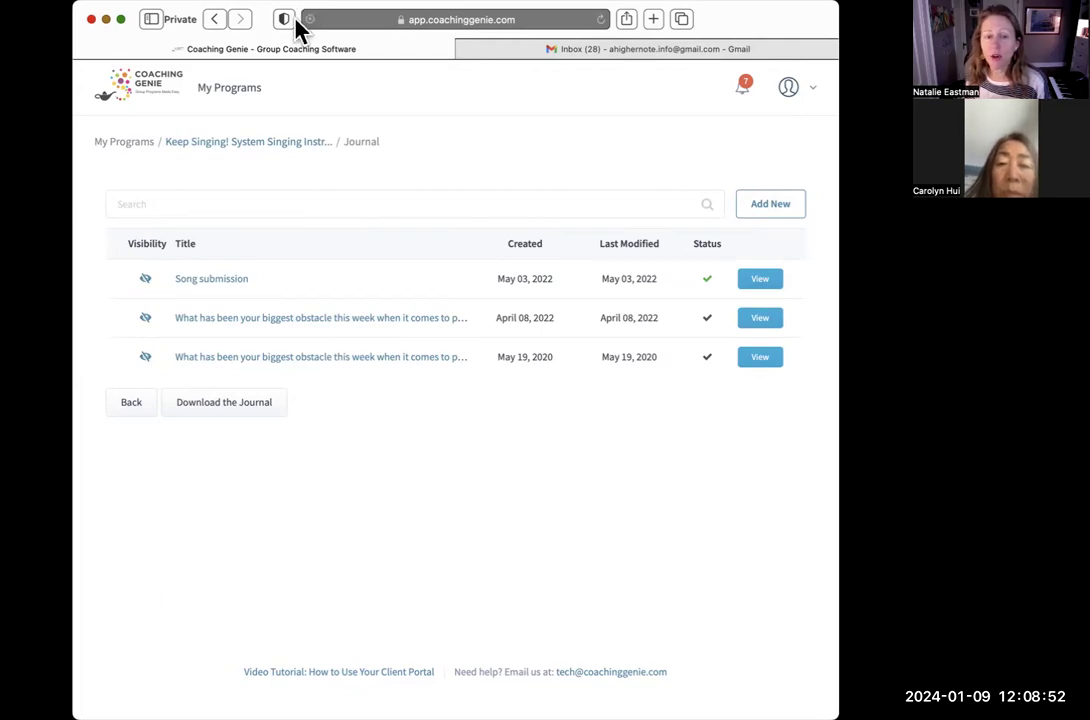
{"action": "left_click", "coordinate": [772, 206]}
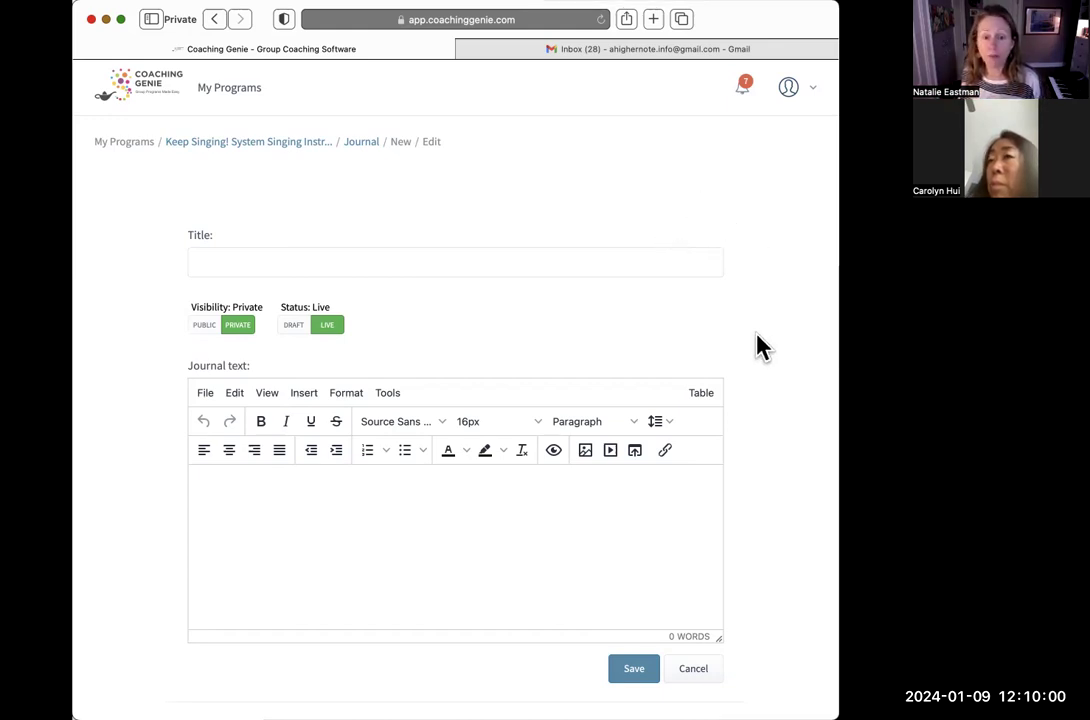
Try to save the new journal entry with its title and journal text left empty.
{"action": "left_click", "coordinate": [287, 262]}
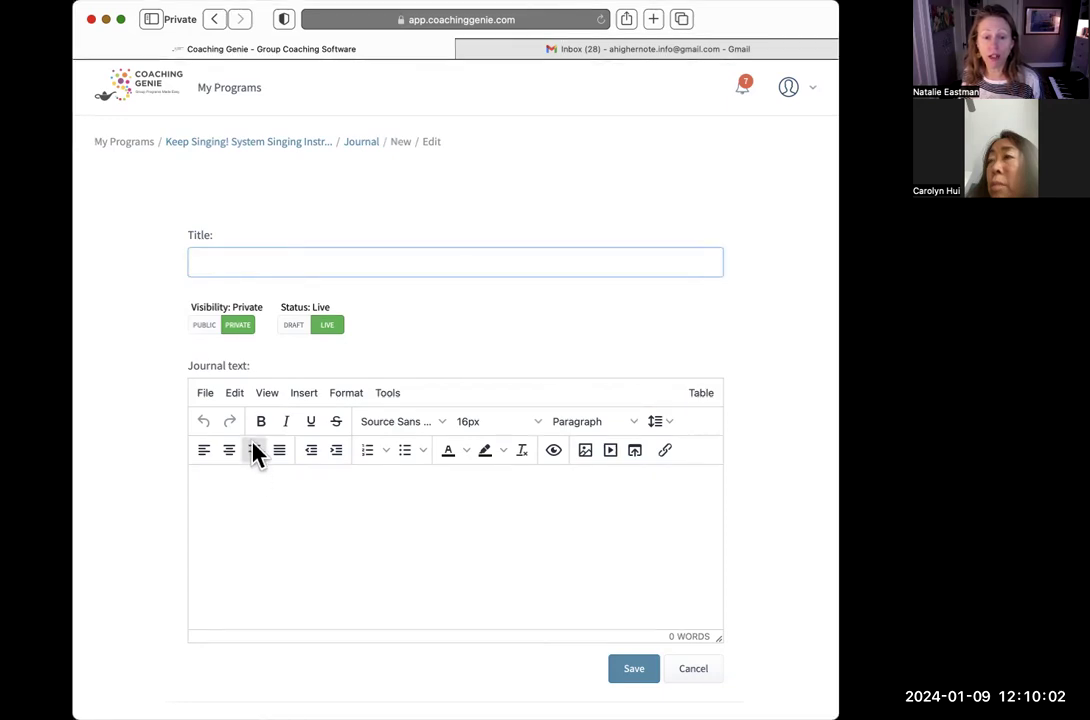
{"action": "left_click", "coordinate": [255, 508]}
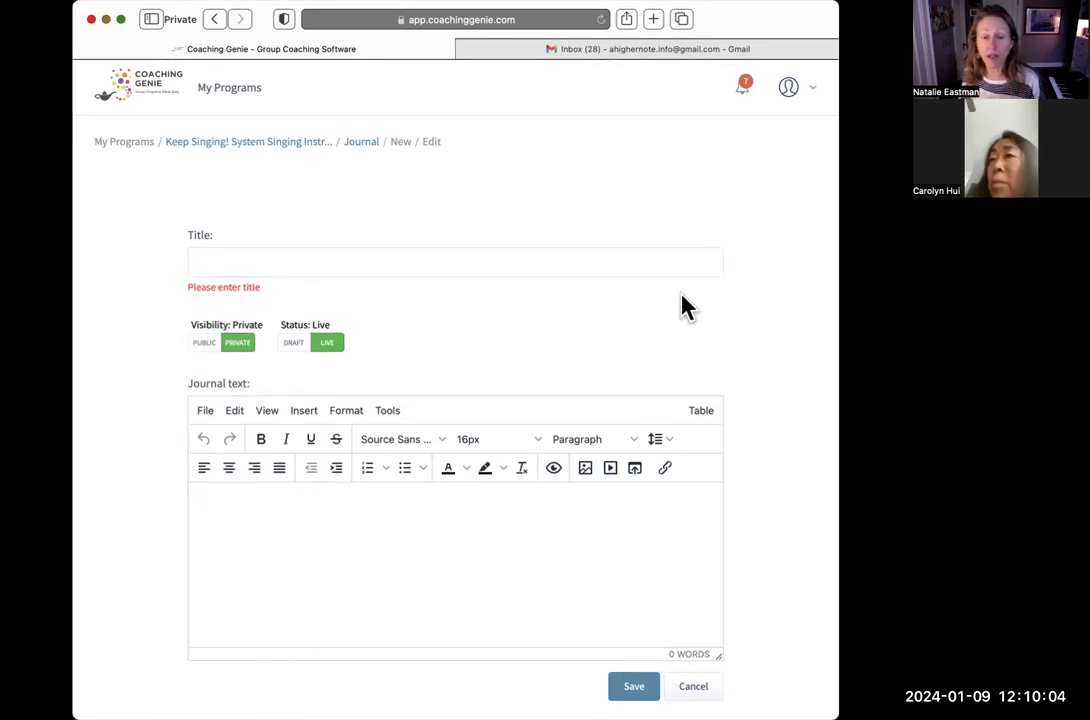
{"action": "scroll", "coordinate": [788, 375], "scroll_direction": "down", "scroll_amount": 2}
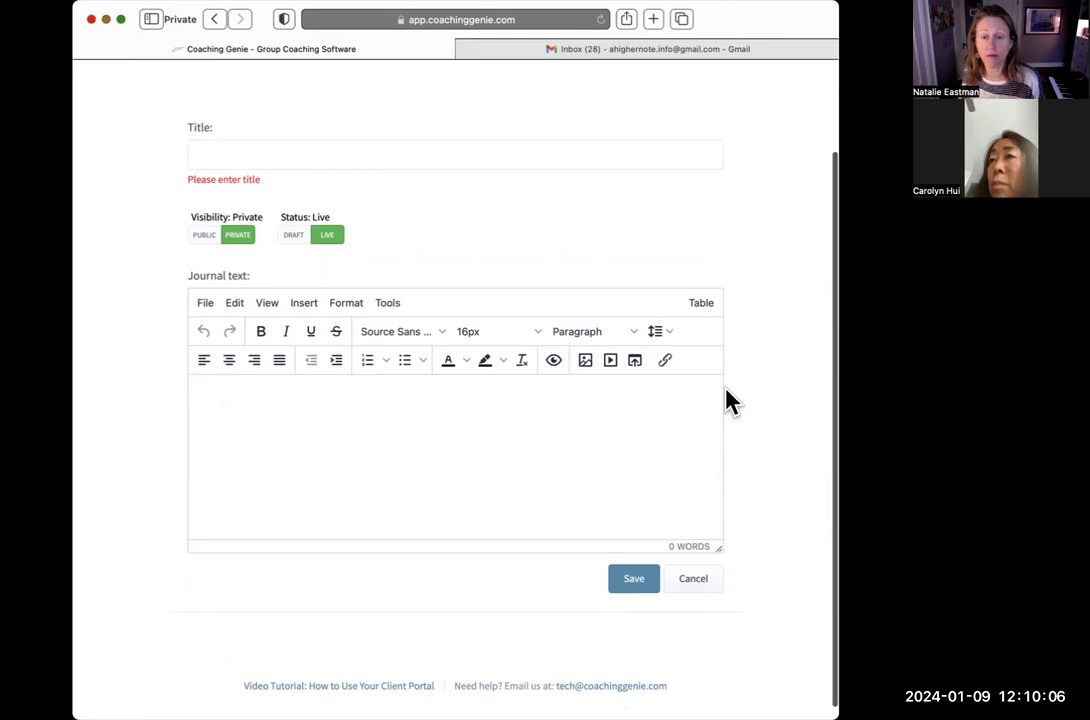
{"action": "left_click", "coordinate": [637, 589]}
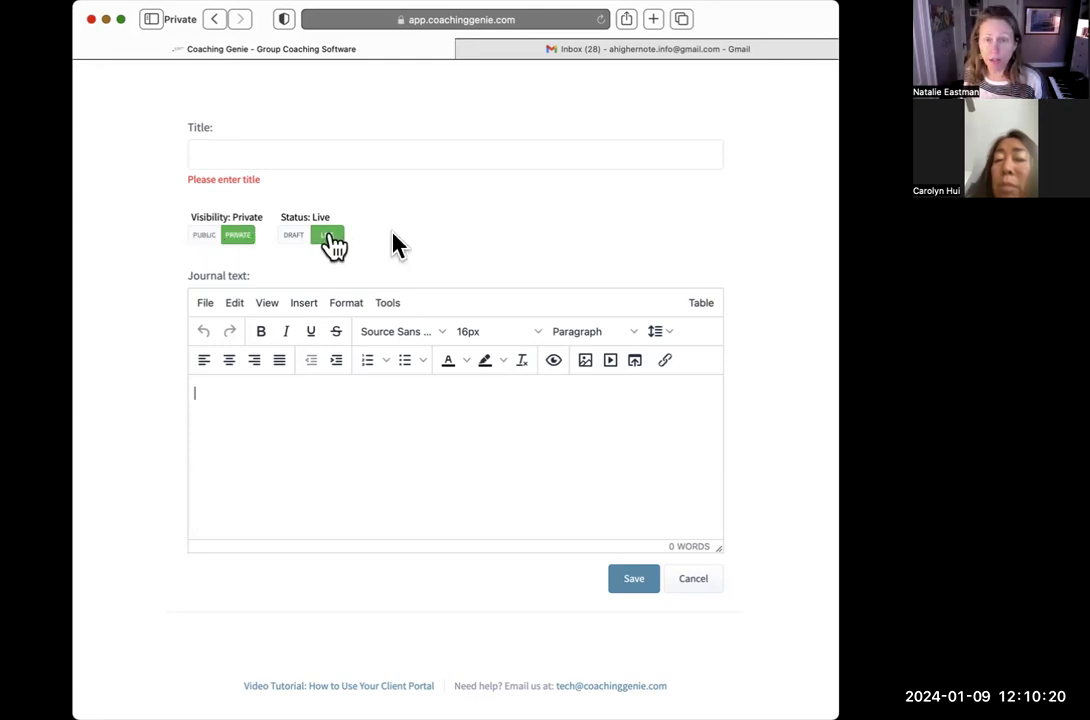
Set the new journal entry's visibility to Public and its status to Live.
{"action": "left_click", "coordinate": [205, 238]}
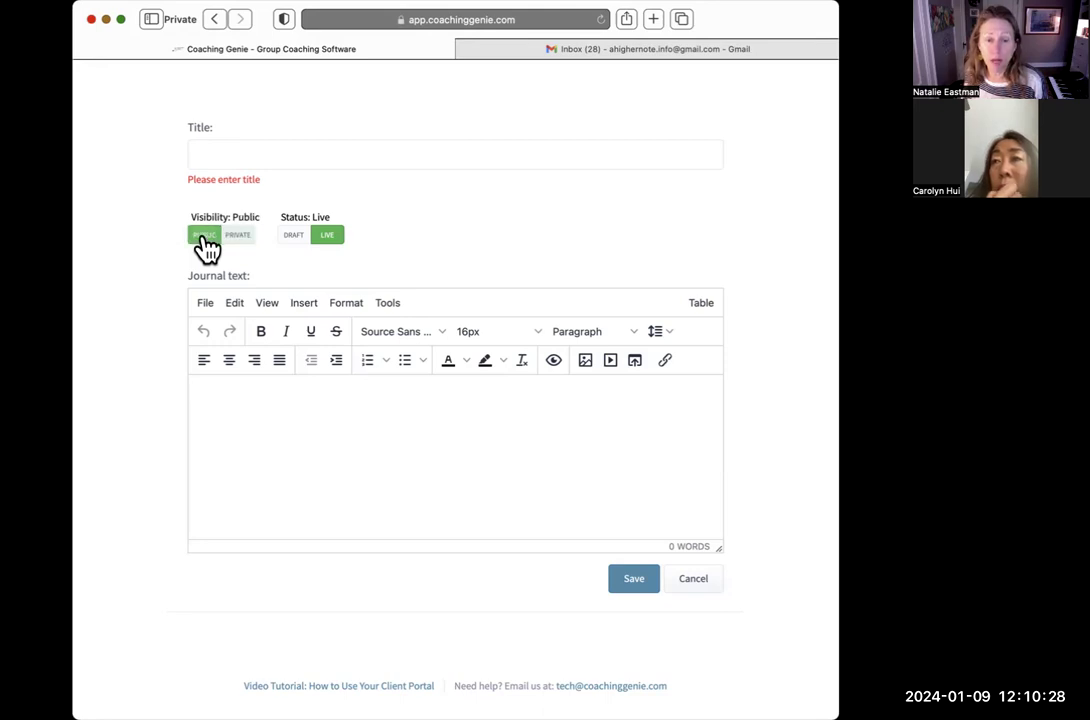
{"action": "left_click", "coordinate": [290, 235]}
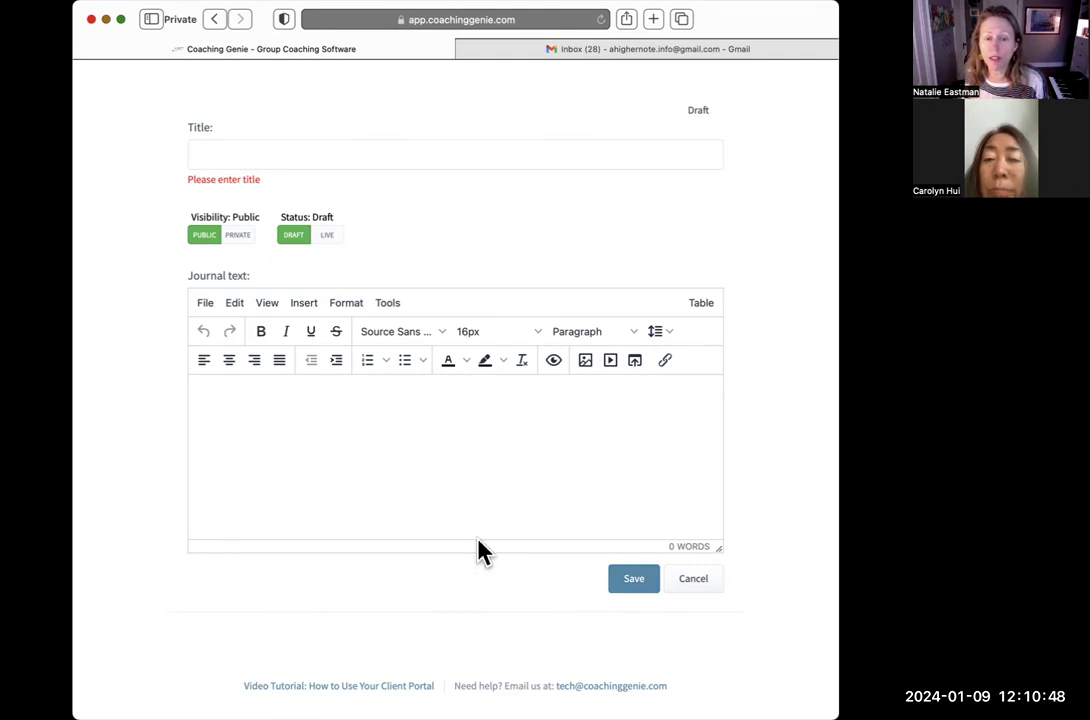
{"action": "left_click", "coordinate": [328, 239]}
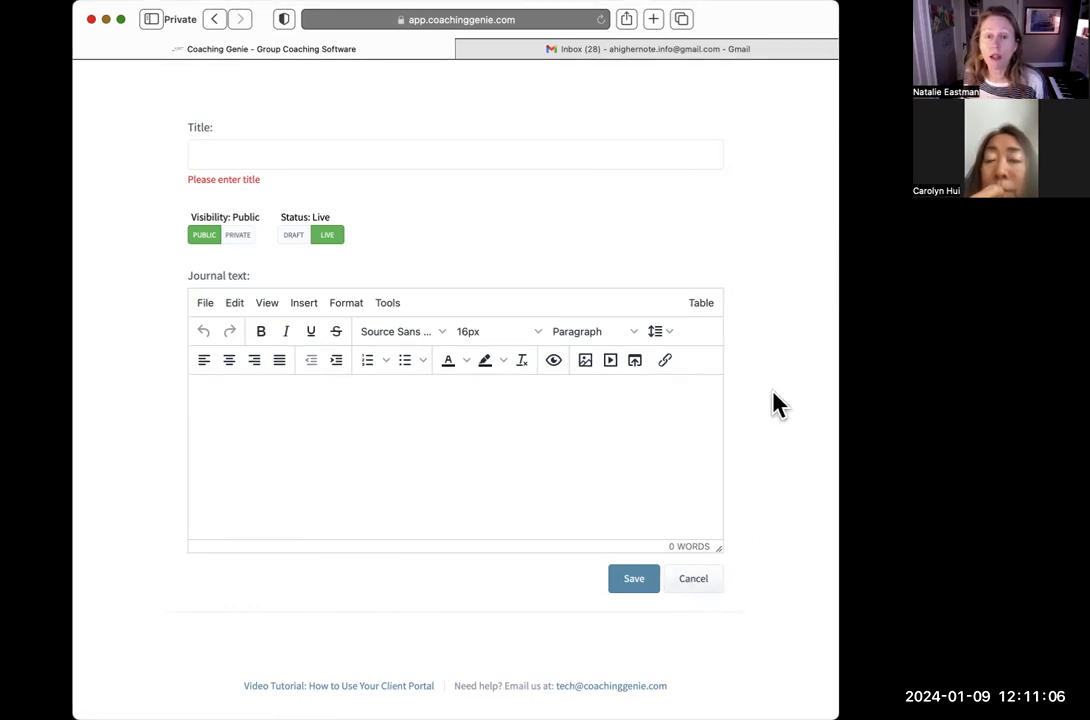
Title the journal entry with the coach's first name followed by "PLEASE READ!".
{"action": "left_click", "coordinate": [378, 156]}
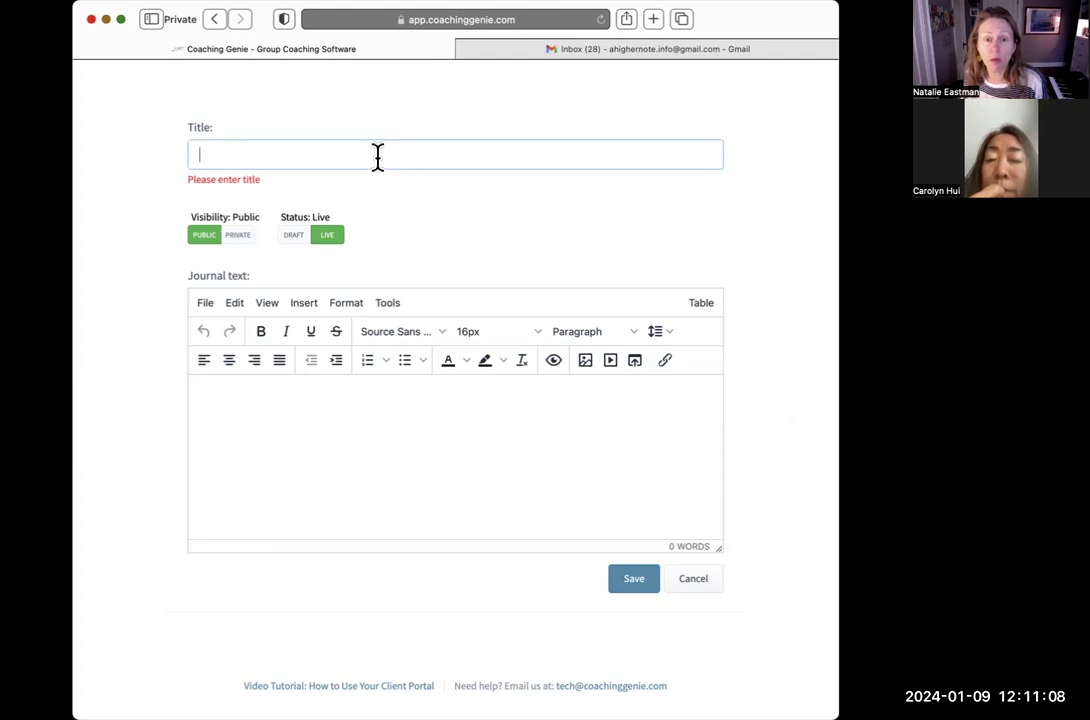
{"action": "type", "text": "NATALIE PLREA"}
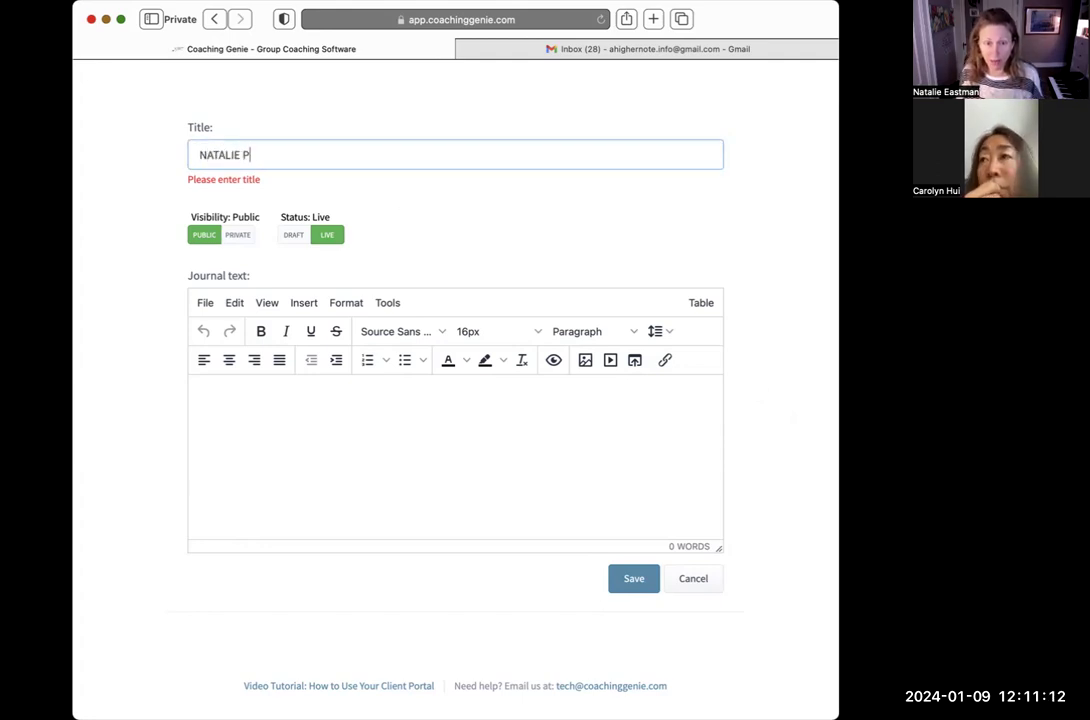
{"action": "key", "text": "BackSpace"}
{"action": "key", "text": "BackSpace"}
{"action": "key", "text": "BackSpace"}
{"action": "key", "text": "BackSpace"}
{"action": "key", "text": "BackSpace"}
{"action": "type", "text": "PLEASE READ!"}
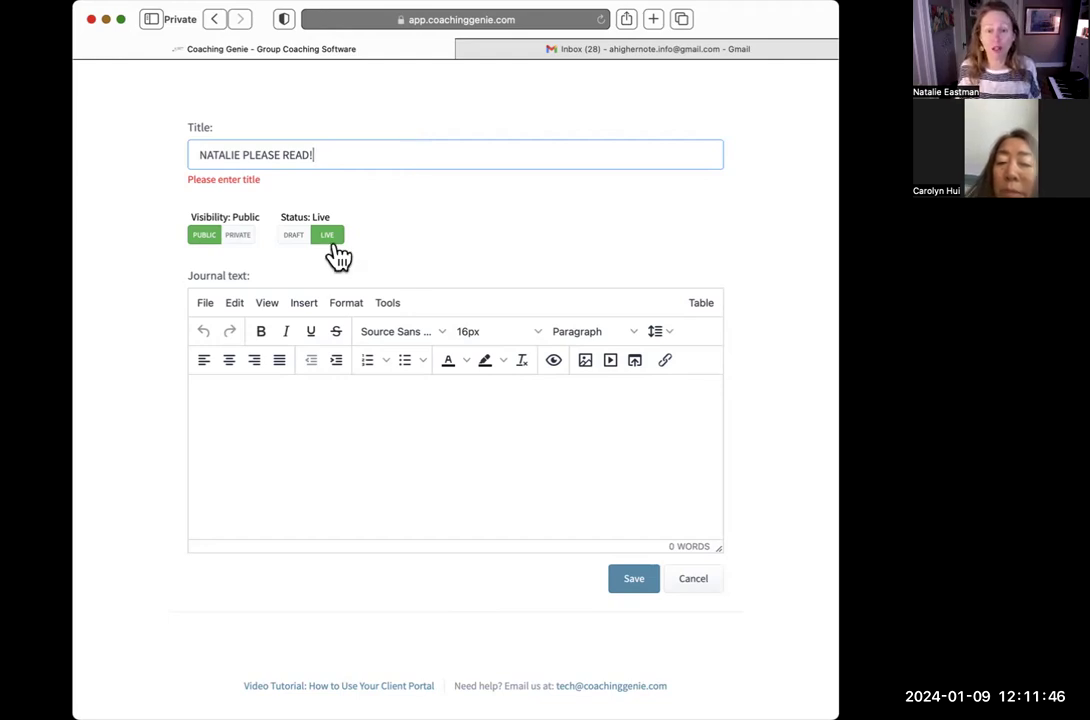
Append "happy!" to the entry's title, save the entry and return to the journal list.
{"action": "type", "text": "happy!"}
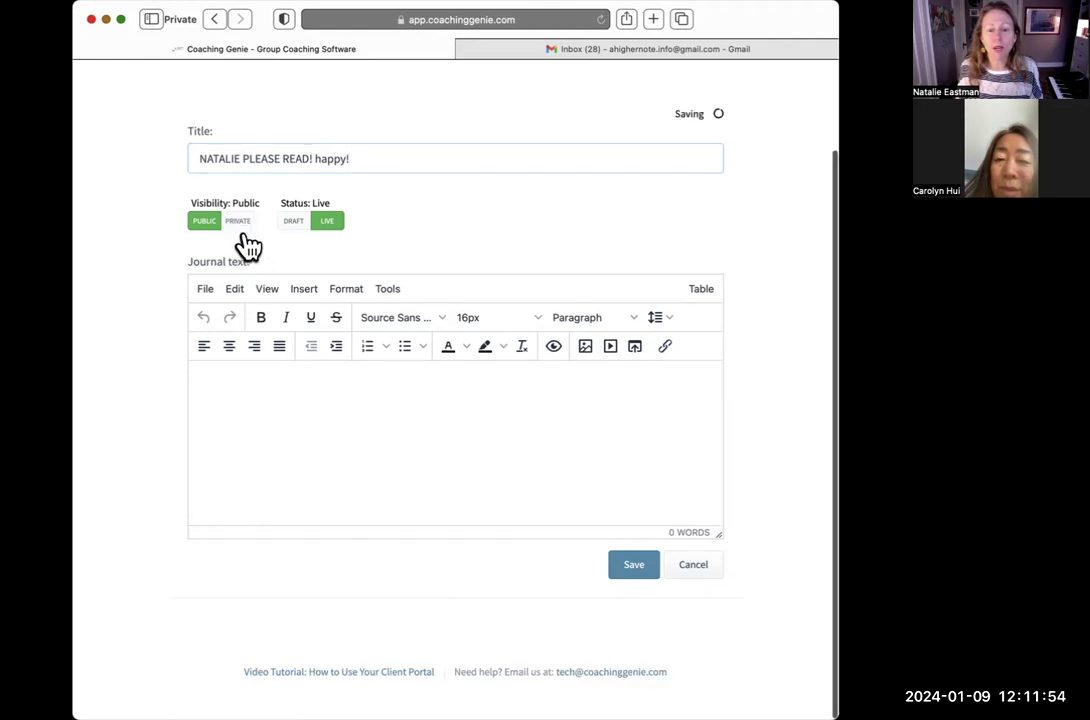
{"action": "scroll", "coordinate": [243, 234], "scroll_direction": "up", "scroll_amount": 2}
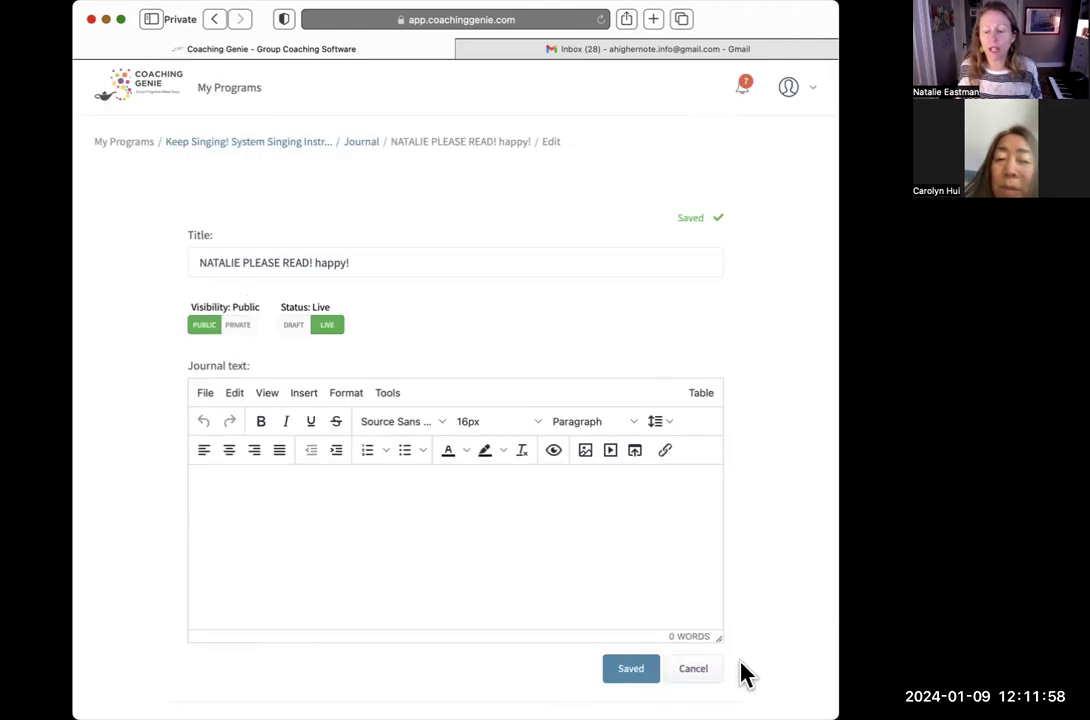
{"action": "left_click", "coordinate": [696, 672]}
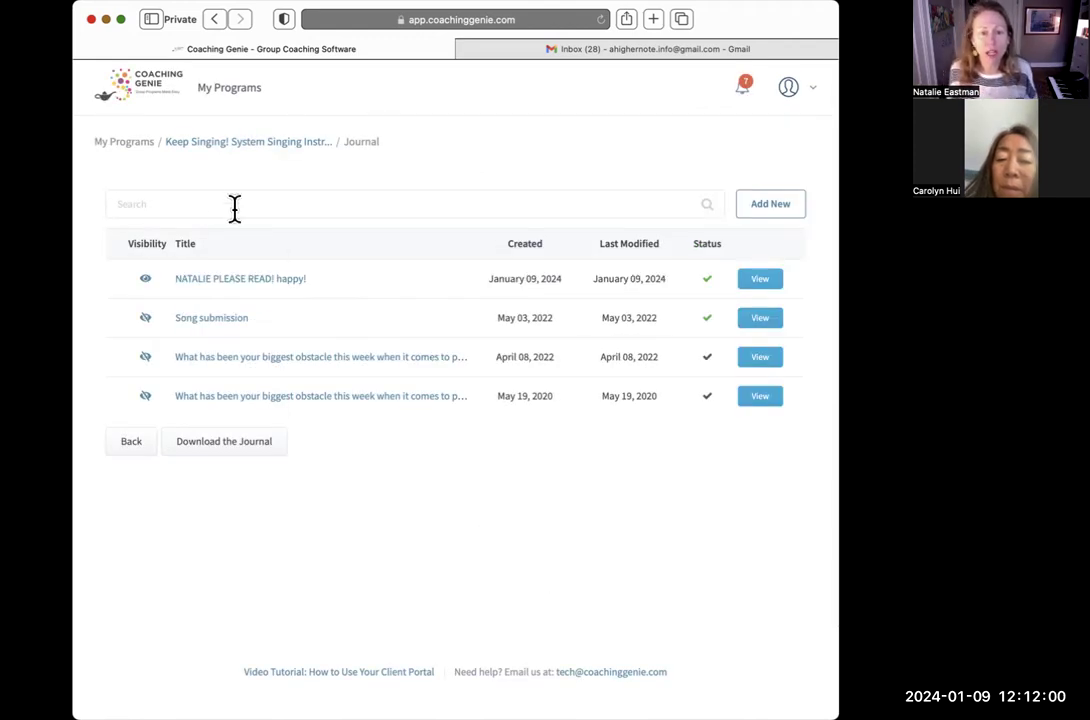
Open the program's Check-in page and view the list of weekly reports.
{"action": "mouse_move", "coordinate": [213, 150]}
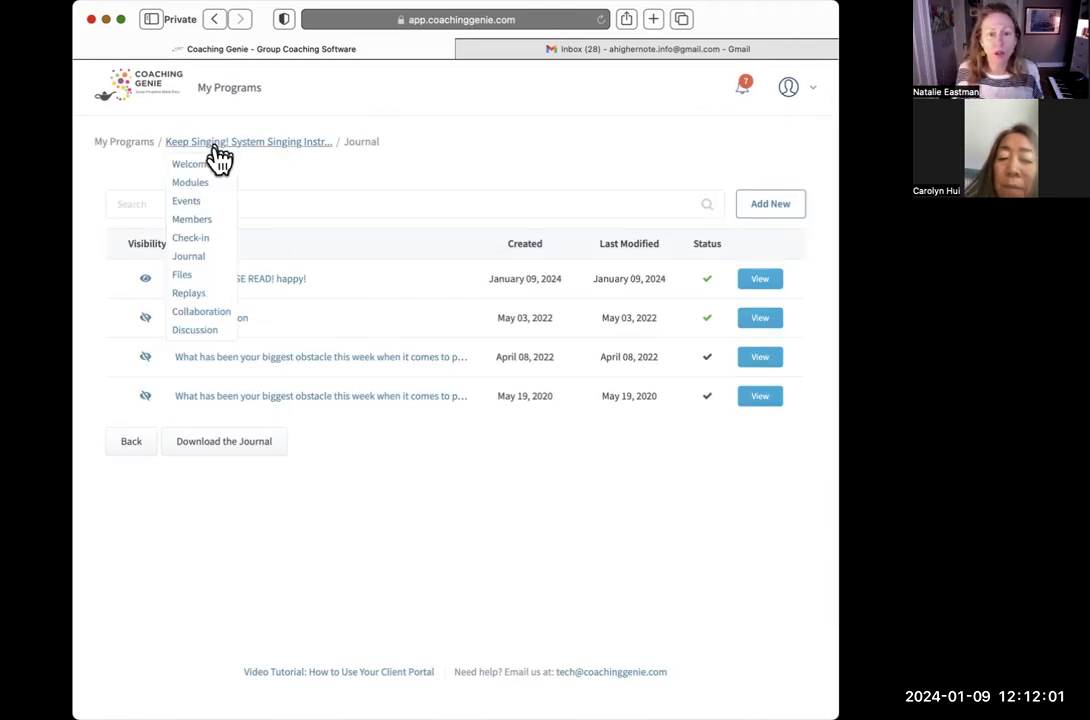
{"action": "left_click", "coordinate": [186, 241]}
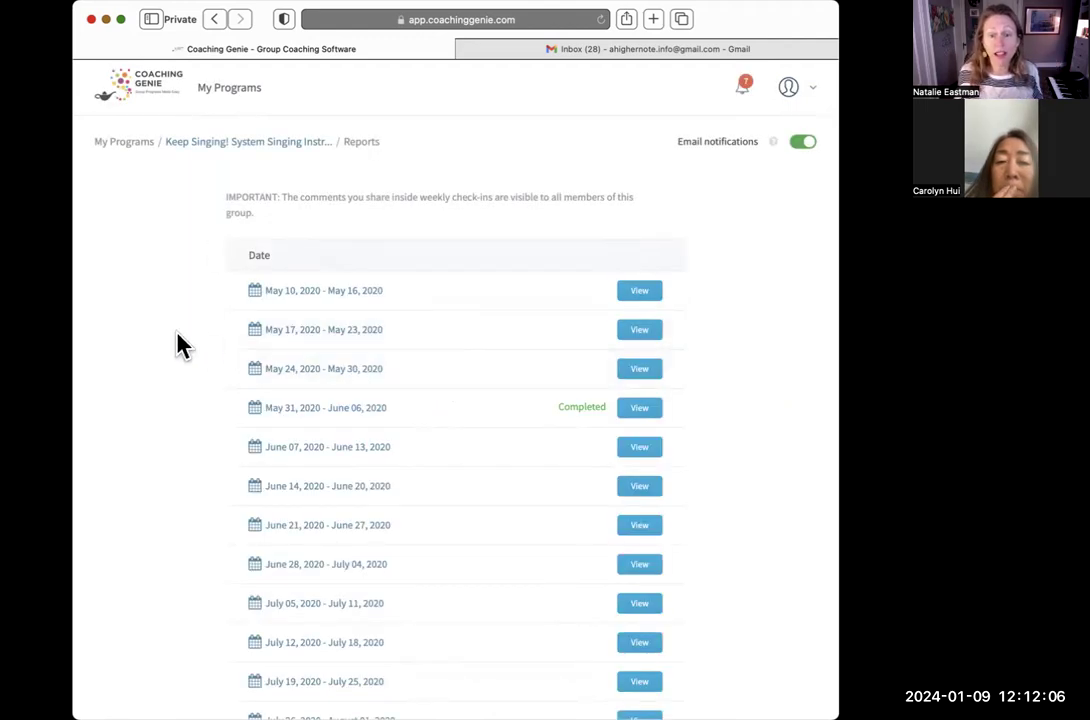
{"action": "scroll", "coordinate": [176, 345], "scroll_direction": "down", "scroll_amount": 1}
{"action": "scroll", "coordinate": [176, 345], "scroll_direction": "up", "scroll_amount": 1}
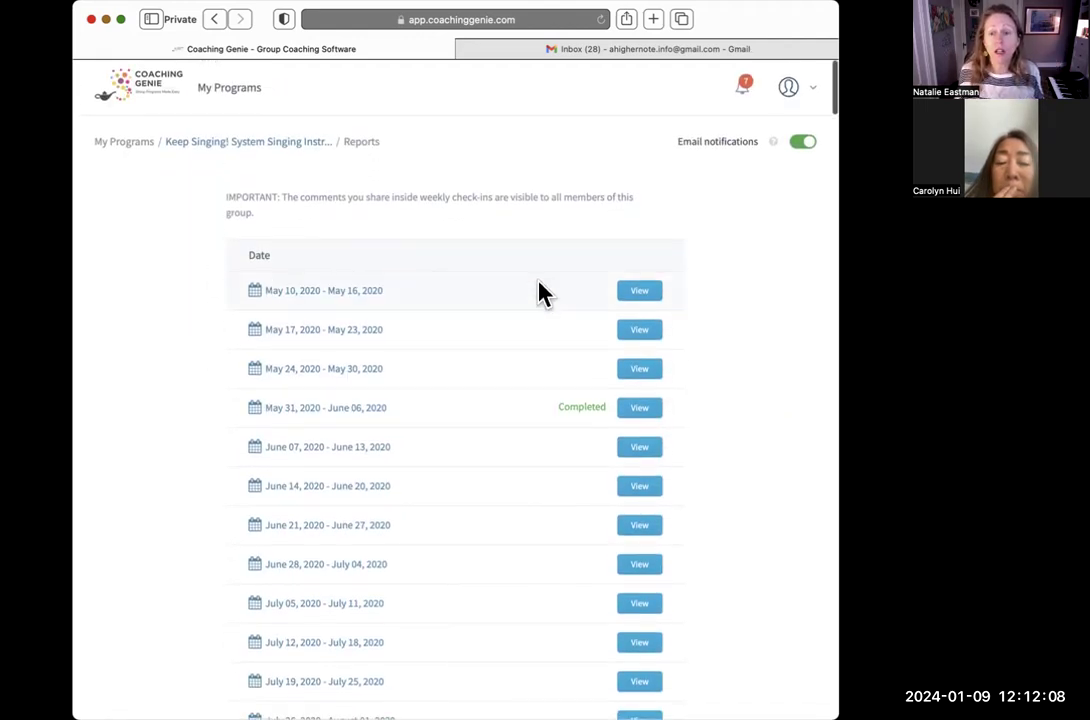
Open the check-in report for May 10, 2020 - May 16, 2020 and read through its questions.
{"action": "left_click", "coordinate": [645, 292]}
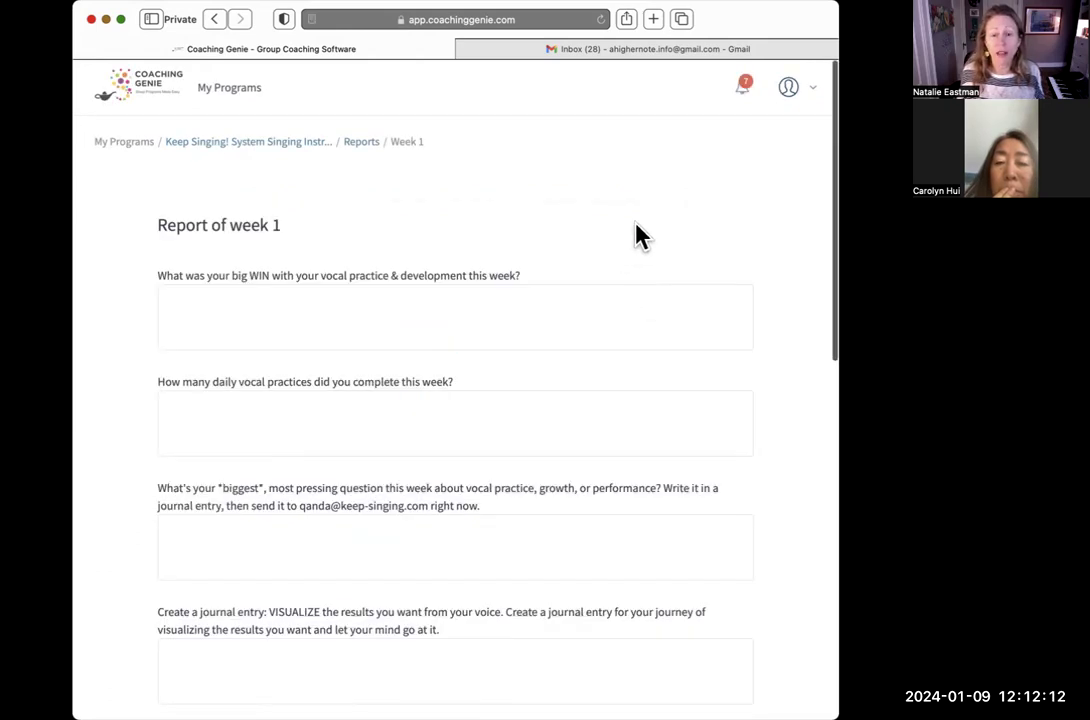
{"action": "scroll", "coordinate": [640, 236], "scroll_direction": "down", "scroll_amount": 1}
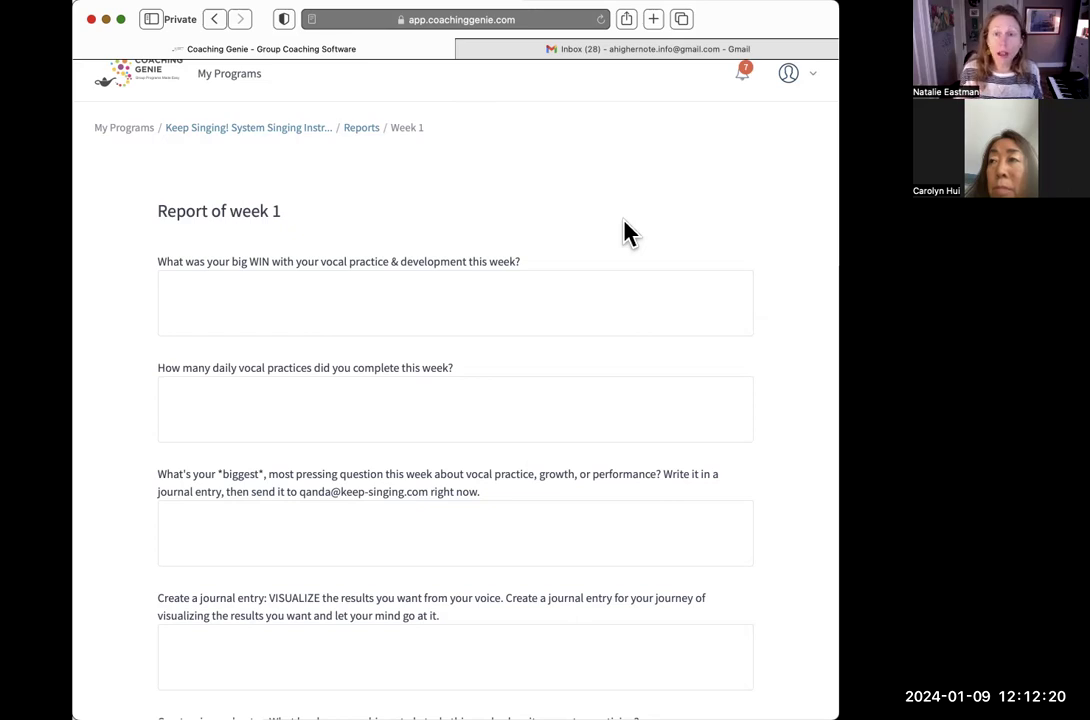
{"action": "scroll", "coordinate": [637, 217], "scroll_direction": "down", "scroll_amount": 5}
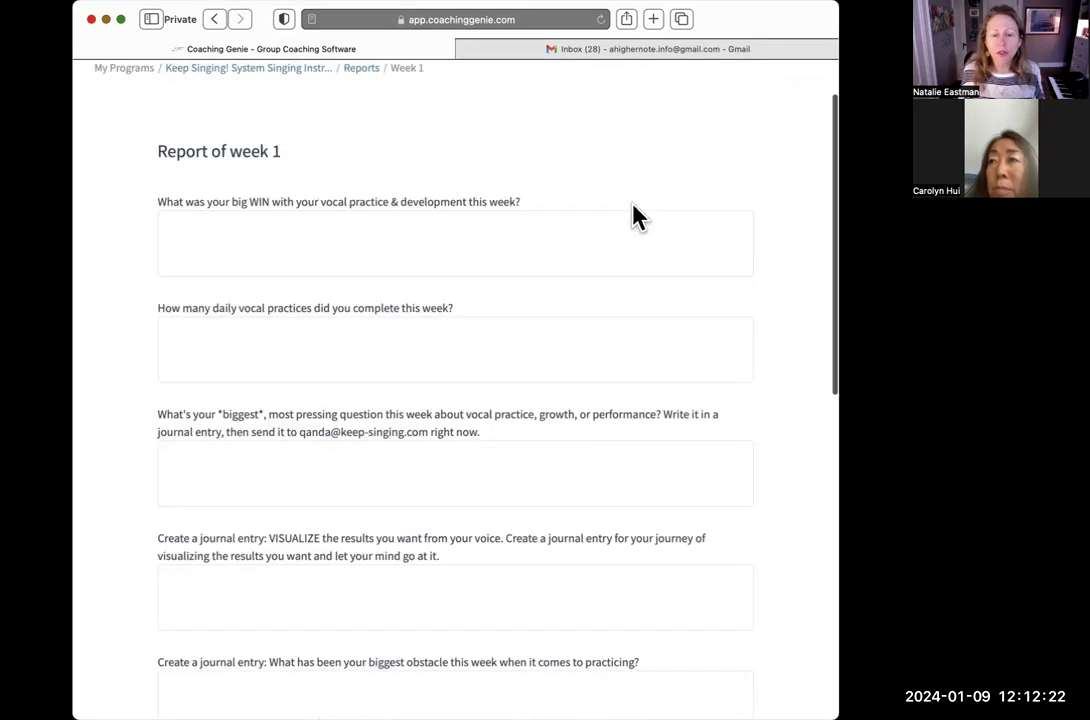
{"action": "scroll", "coordinate": [635, 215], "scroll_direction": "down", "scroll_amount": 4}
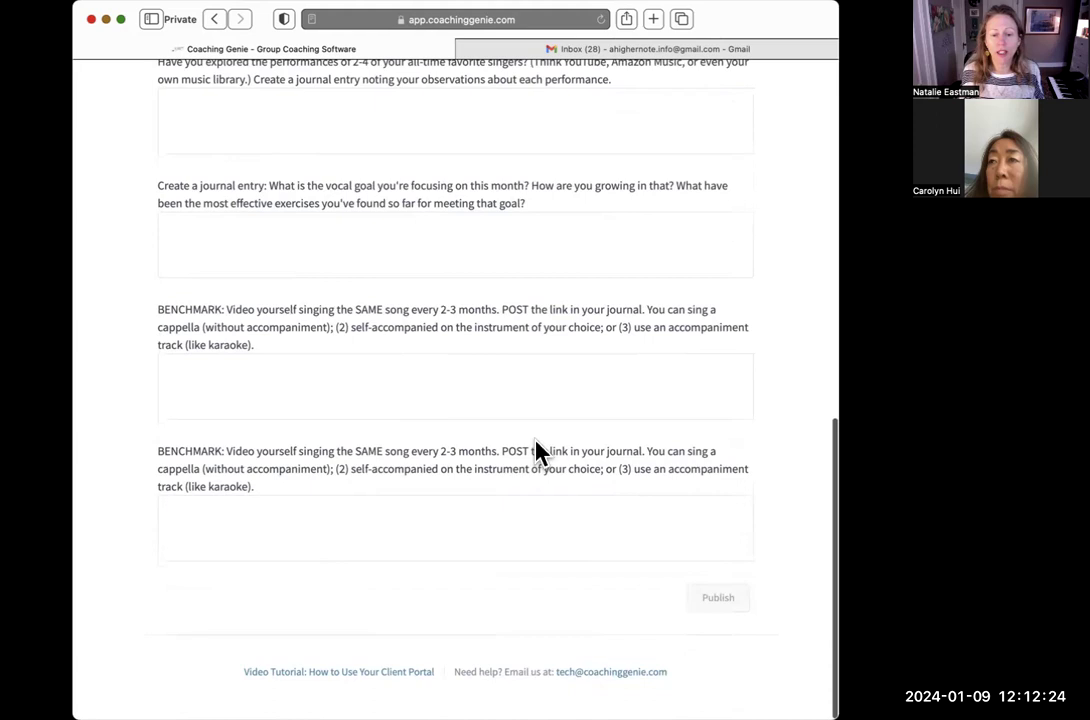
Return to the start of the week 1 report and highlight the daily vocal practices question and the "big WIN" wording.
{"action": "scroll", "coordinate": [537, 452], "scroll_direction": "up", "scroll_amount": 6}
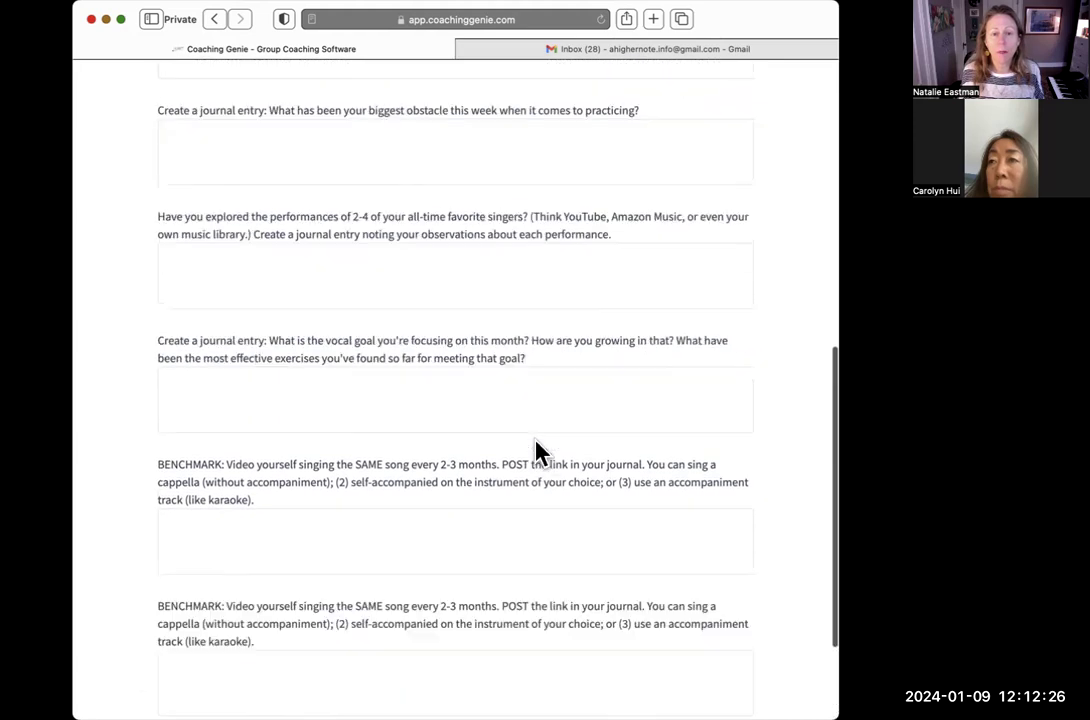
{"action": "scroll", "coordinate": [537, 452], "scroll_direction": "up", "scroll_amount": 2}
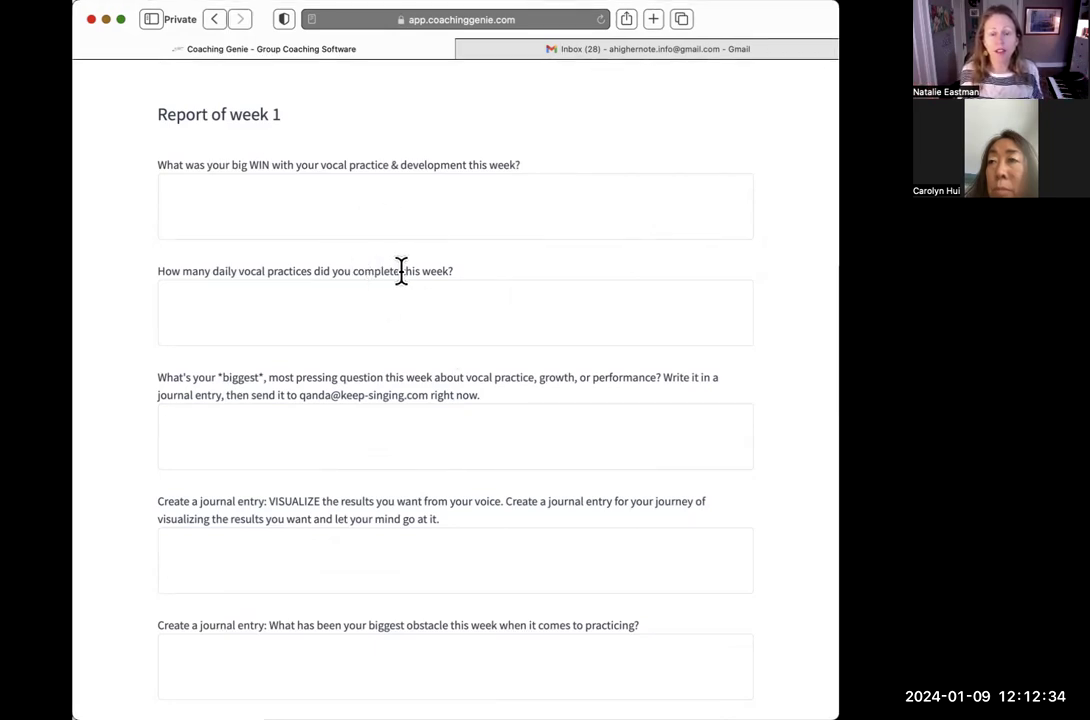
{"action": "triple_click", "coordinate": [595, 284]}
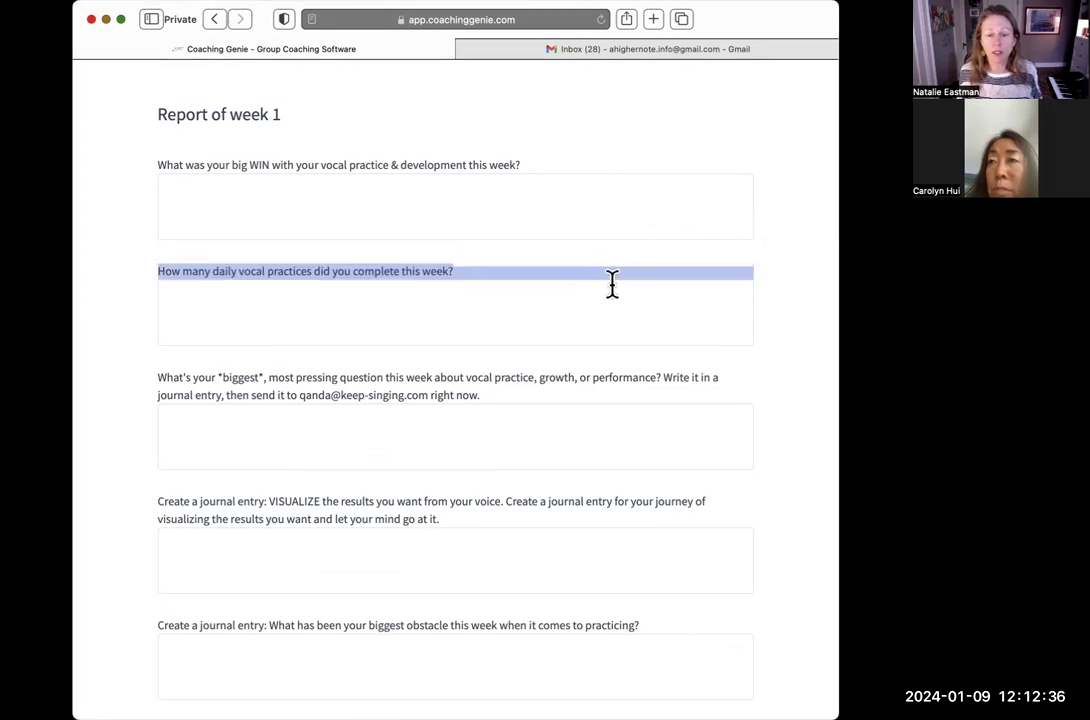
{"action": "scroll", "coordinate": [614, 284], "scroll_direction": "up", "scroll_amount": 3}
{"action": "scroll", "coordinate": [615, 284], "scroll_direction": "down", "scroll_amount": 3}
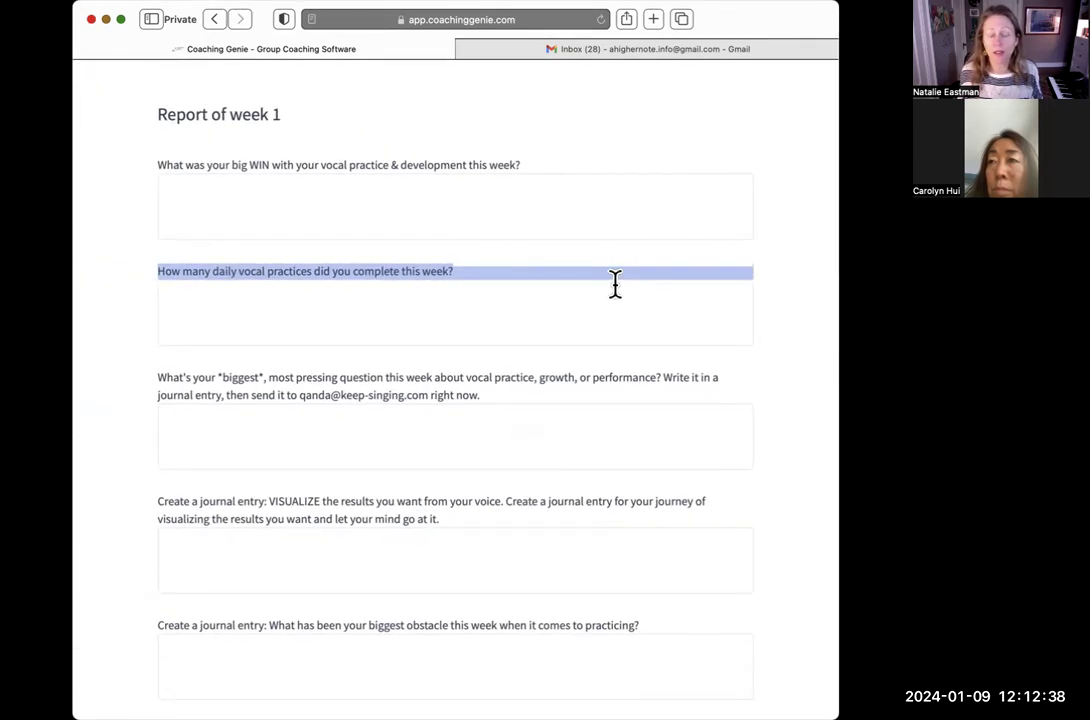
{"action": "left_click", "coordinate": [494, 282]}
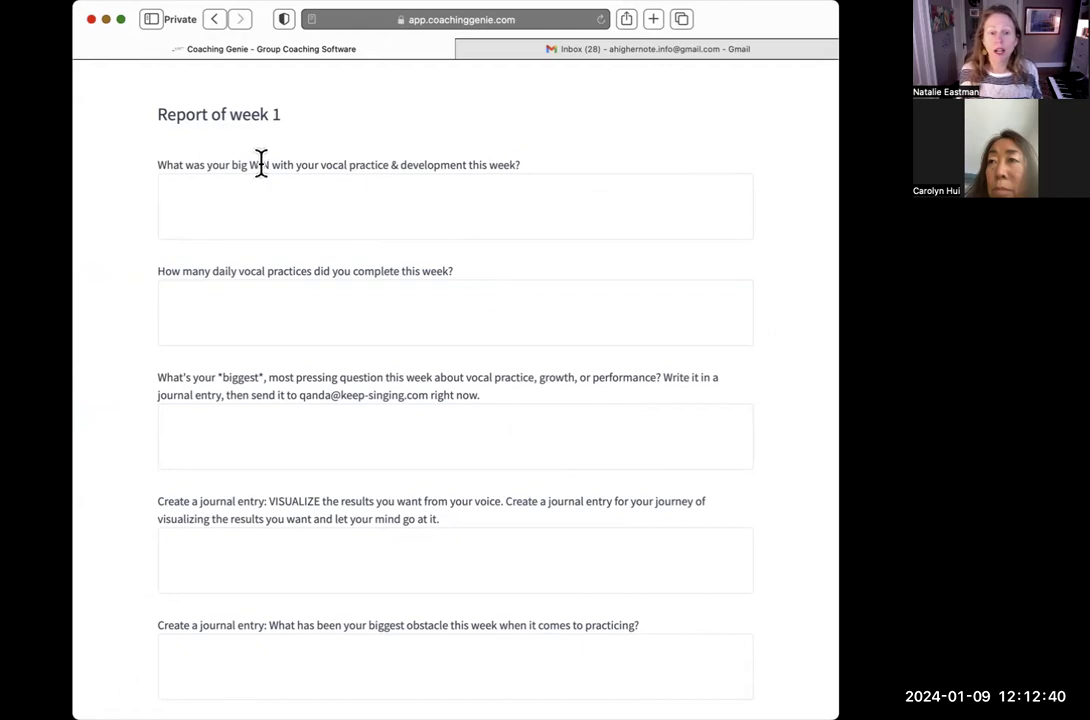
{"action": "left_click_drag", "start_coordinate": [232, 166], "coordinate": [287, 165]}
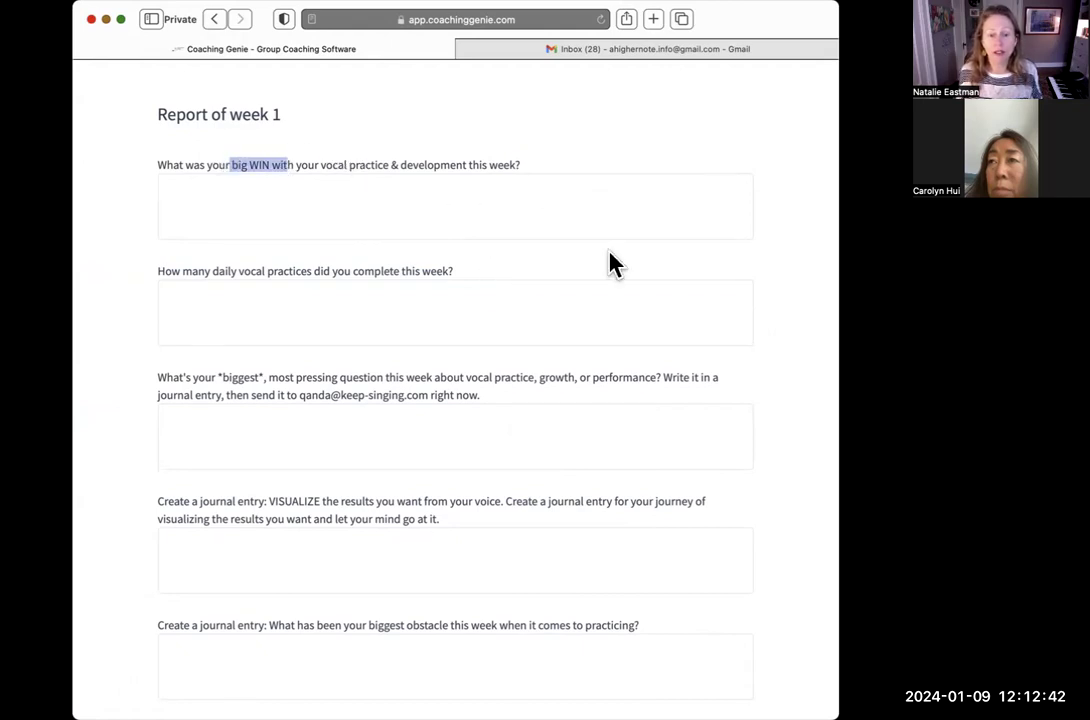
Examine the most pressing question and VISUALIZE journal prompts, placing the cursor in each one's answer box.
{"action": "scroll", "coordinate": [418, 229], "scroll_direction": "down", "scroll_amount": 5}
{"action": "left_click_drag", "start_coordinate": [219, 141], "coordinate": [382, 137]}
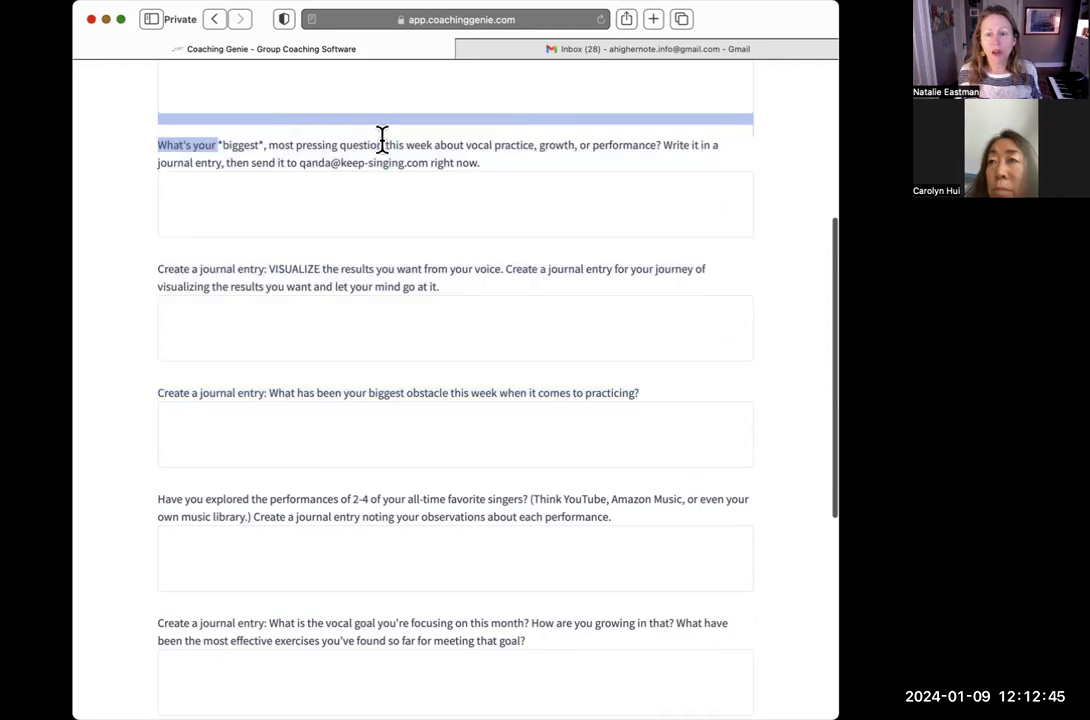
{"action": "left_click", "coordinate": [513, 170]}
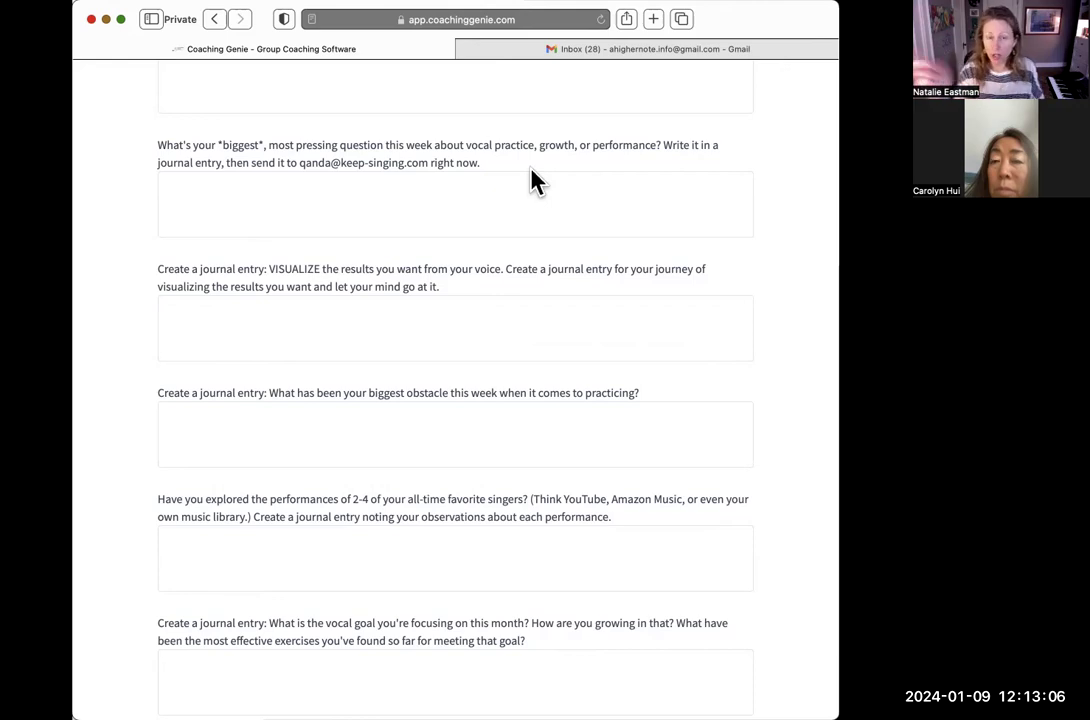
{"action": "left_click", "coordinate": [462, 200]}
{"action": "scroll", "coordinate": [462, 200], "scroll_direction": "down", "scroll_amount": 2}
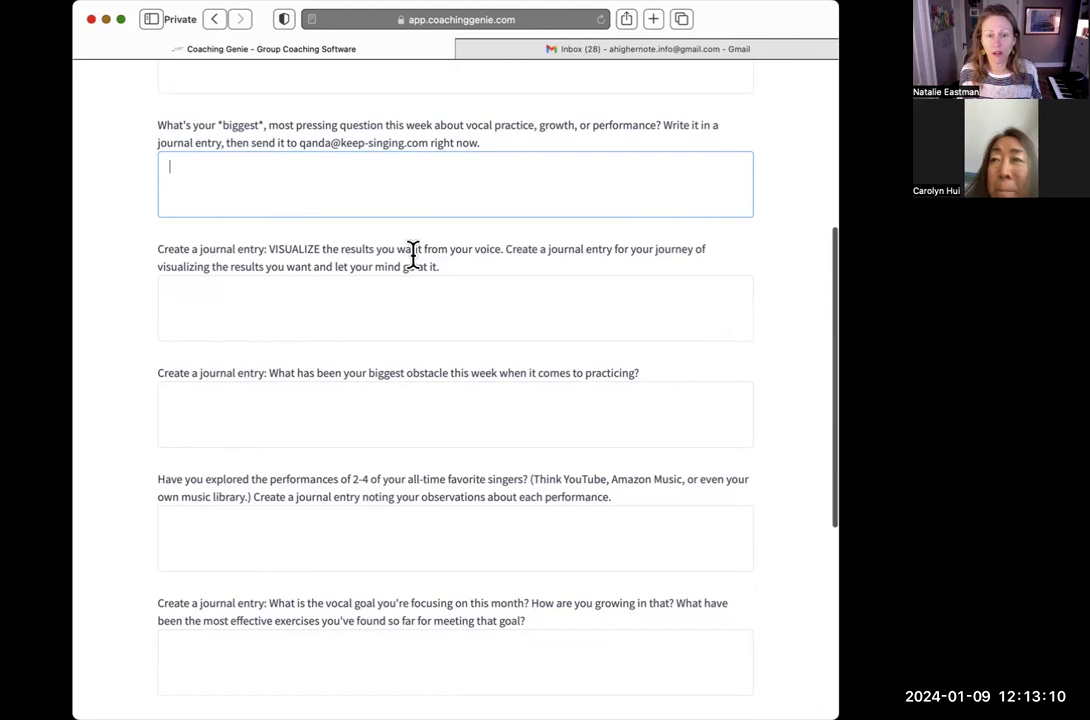
{"action": "left_click", "coordinate": [462, 296]}
{"action": "scroll", "coordinate": [365, 250], "scroll_direction": "down", "scroll_amount": 5}
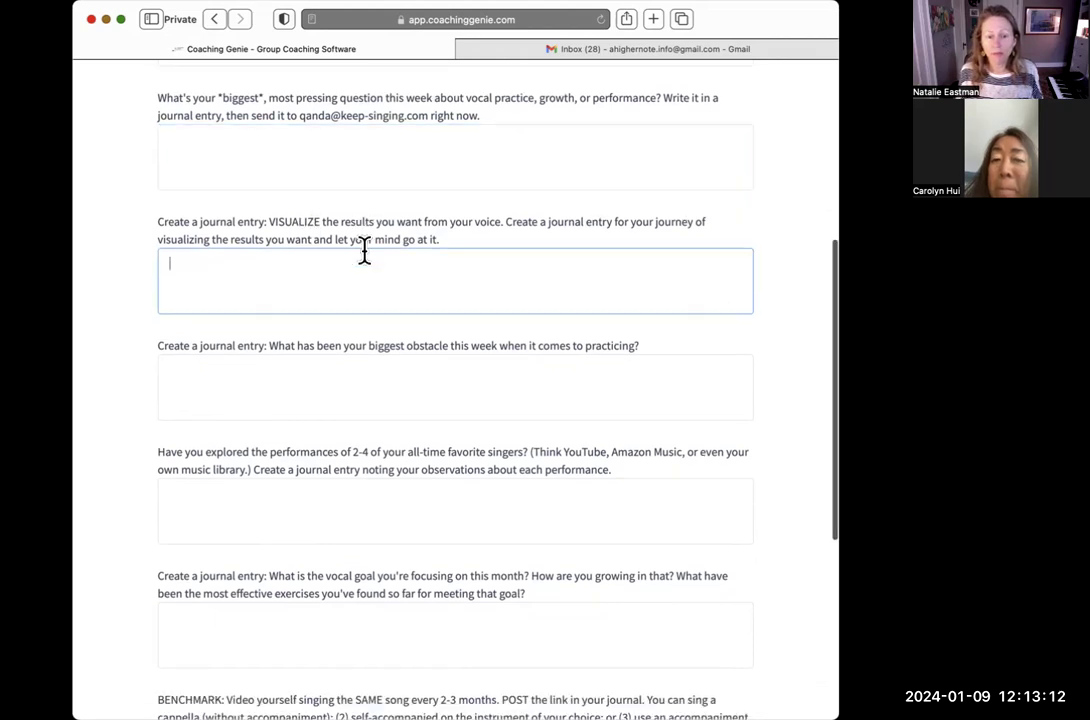
Highlight the first BENCHMARK prompt and its "BENCHMARK" label, and place the cursor in its answer box.
{"action": "scroll", "coordinate": [360, 385], "scroll_direction": "down", "scroll_amount": 4}
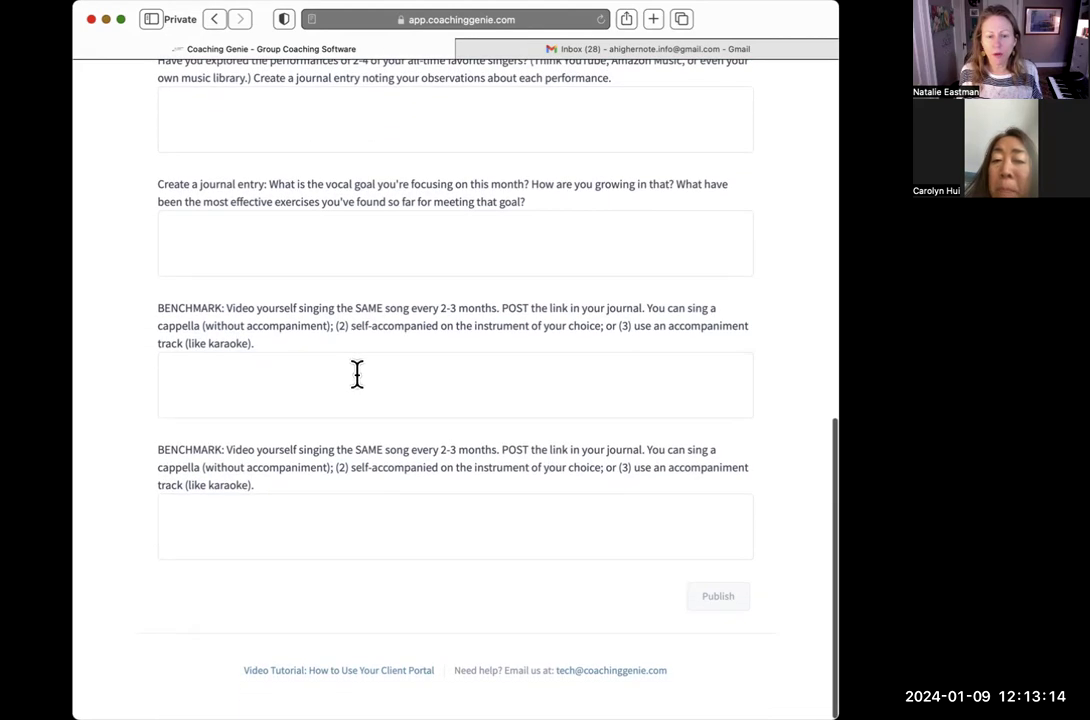
{"action": "triple_click", "coordinate": [283, 313]}
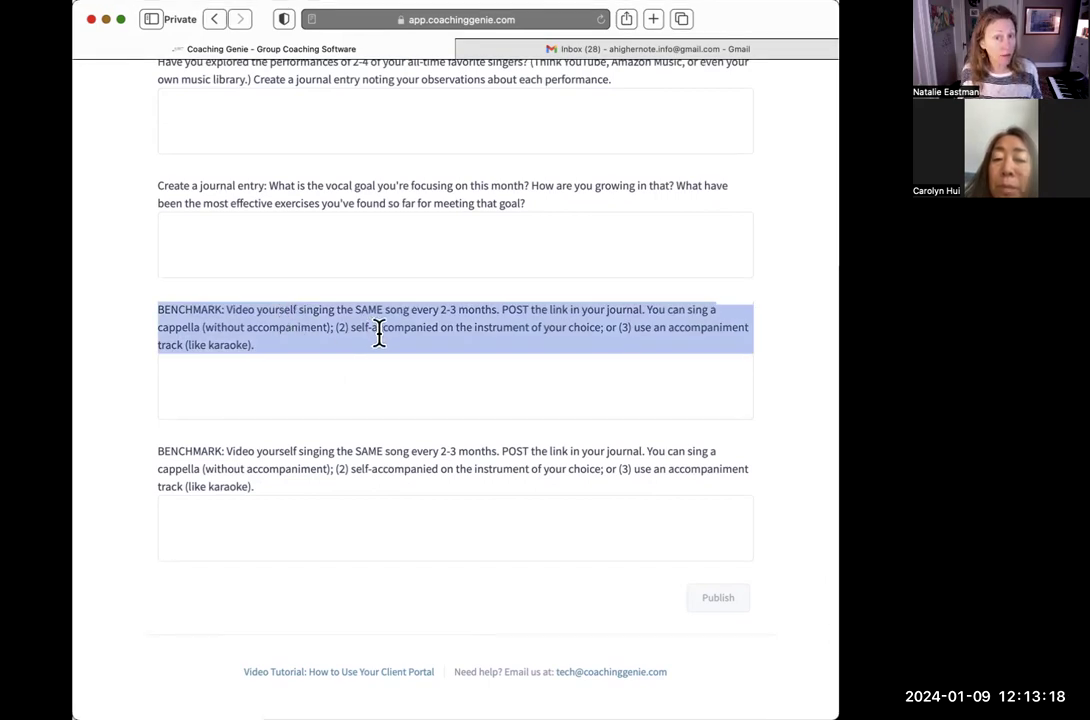
{"action": "double_click", "coordinate": [201, 309]}
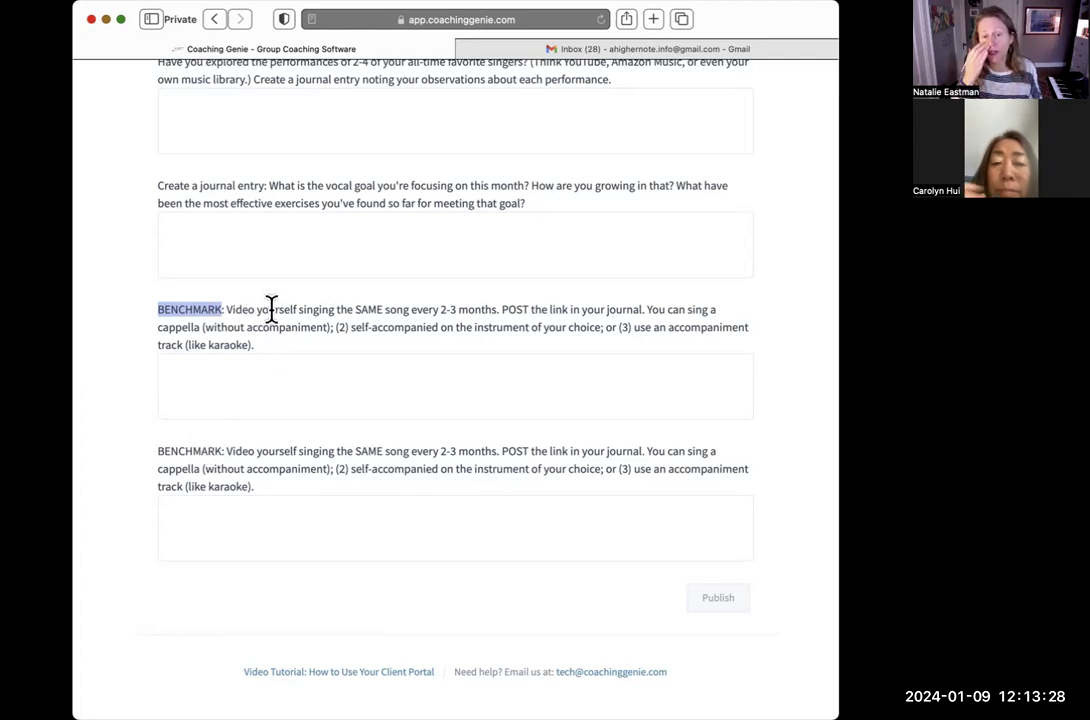
{"action": "left_click", "coordinate": [294, 370]}
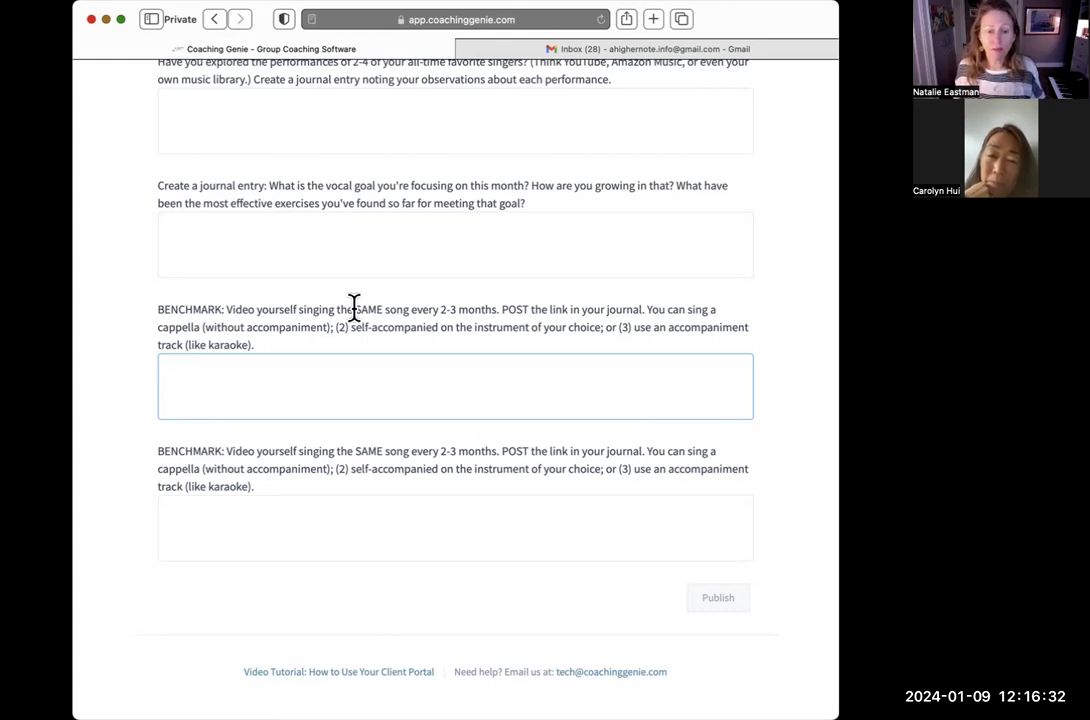
Leave the week 1 report and open the Keep Singing! program's Journal page.
{"action": "scroll", "coordinate": [444, 352], "scroll_direction": "up", "scroll_amount": 6}
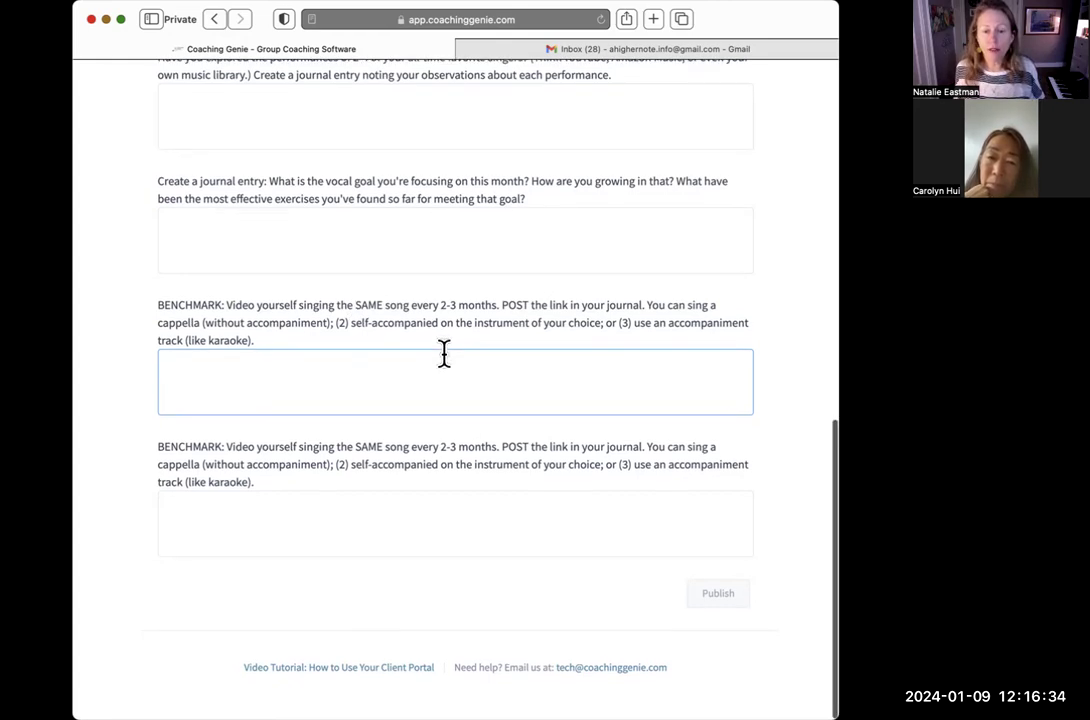
{"action": "scroll", "coordinate": [444, 352], "scroll_direction": "up", "scroll_amount": 3}
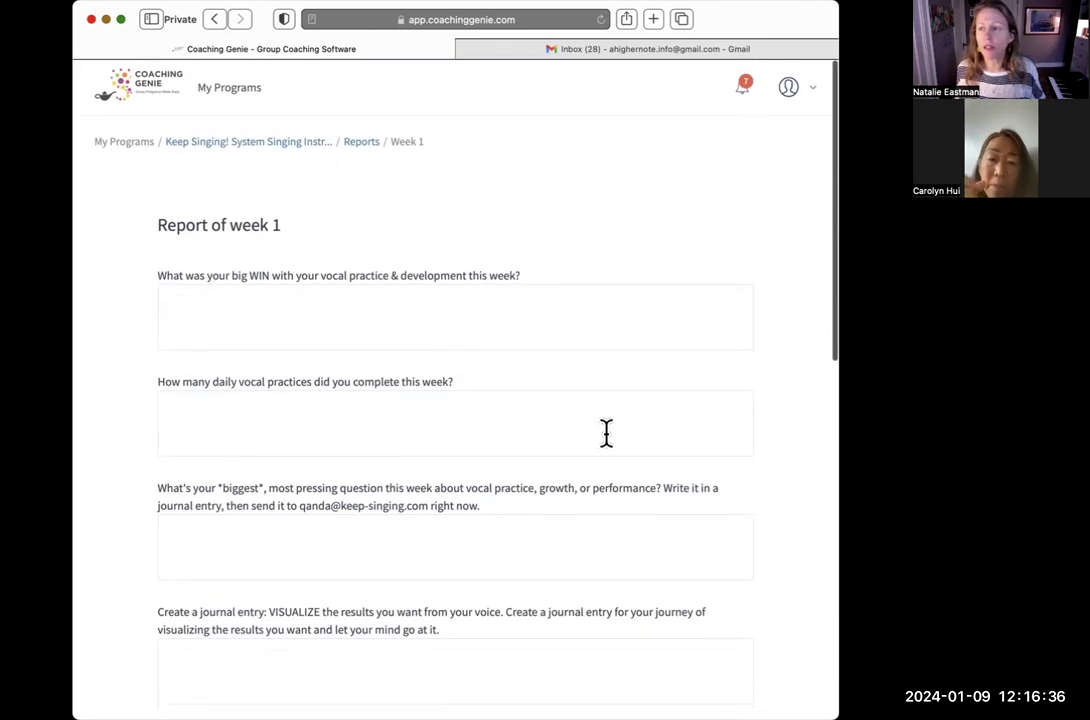
{"action": "scroll", "coordinate": [477, 376], "scroll_direction": "down", "scroll_amount": 3}
{"action": "scroll", "coordinate": [472, 185], "scroll_direction": "up", "scroll_amount": 3}
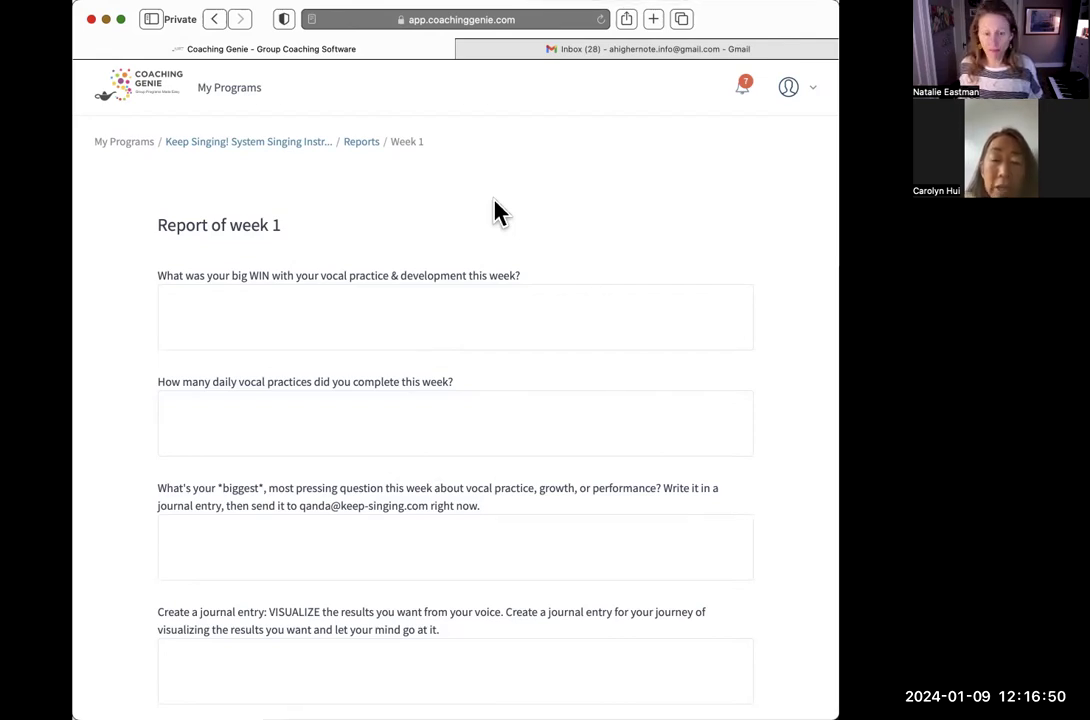
{"action": "mouse_move", "coordinate": [216, 148]}
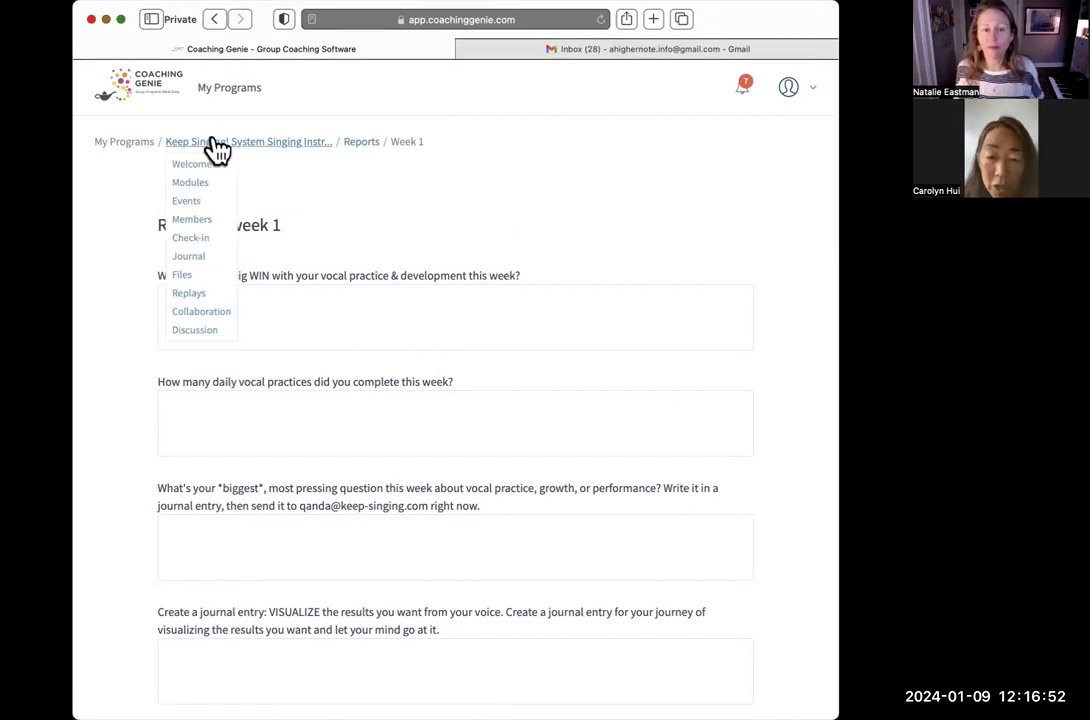
{"action": "left_click", "coordinate": [190, 259]}
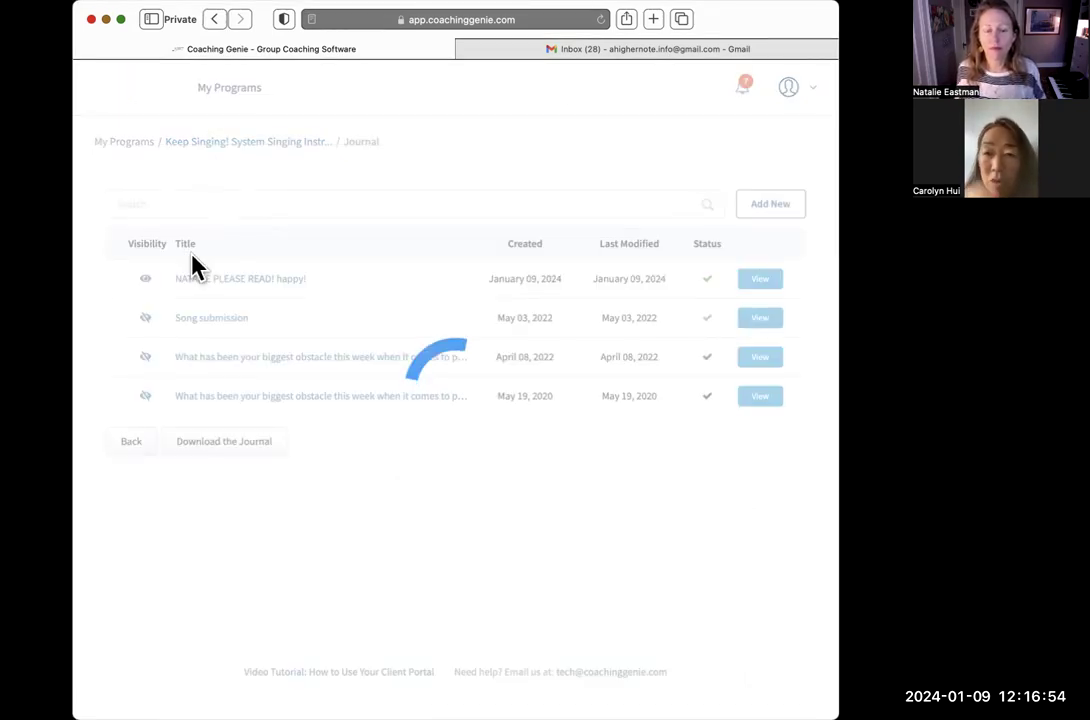
Go back to the week 1 report and review its journal entry and BENCHMARK prompts.
{"action": "left_click", "coordinate": [214, 19]}
{"action": "scroll", "coordinate": [433, 321], "scroll_direction": "down", "scroll_amount": 10}
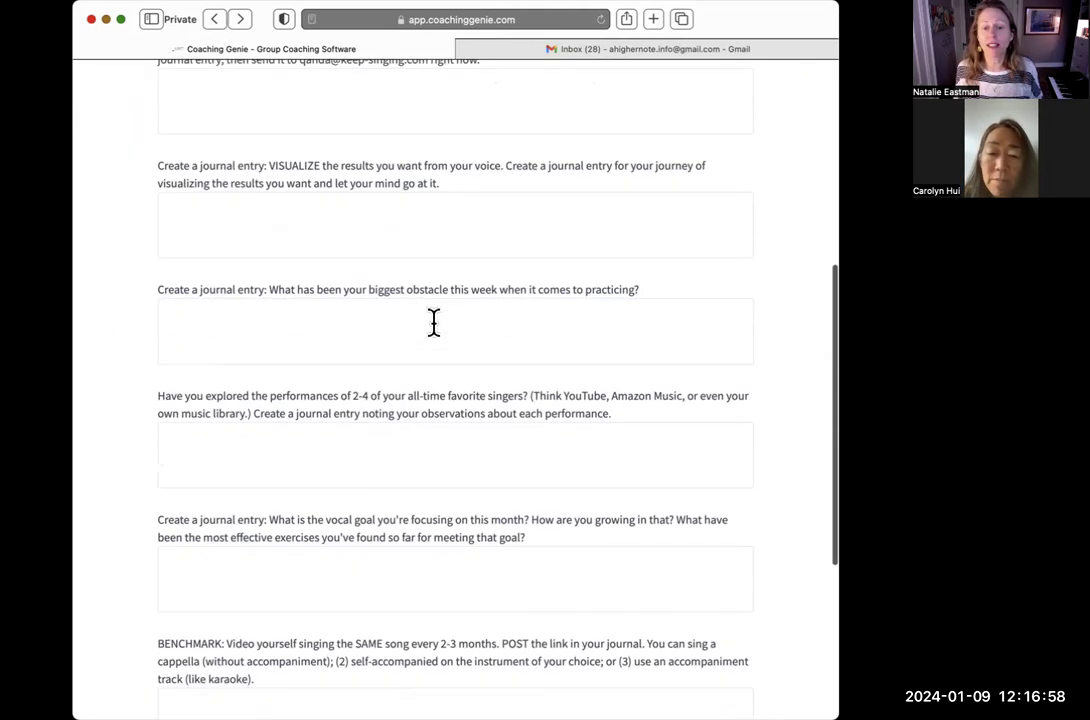
{"action": "scroll", "coordinate": [433, 321], "scroll_direction": "down", "scroll_amount": 2}
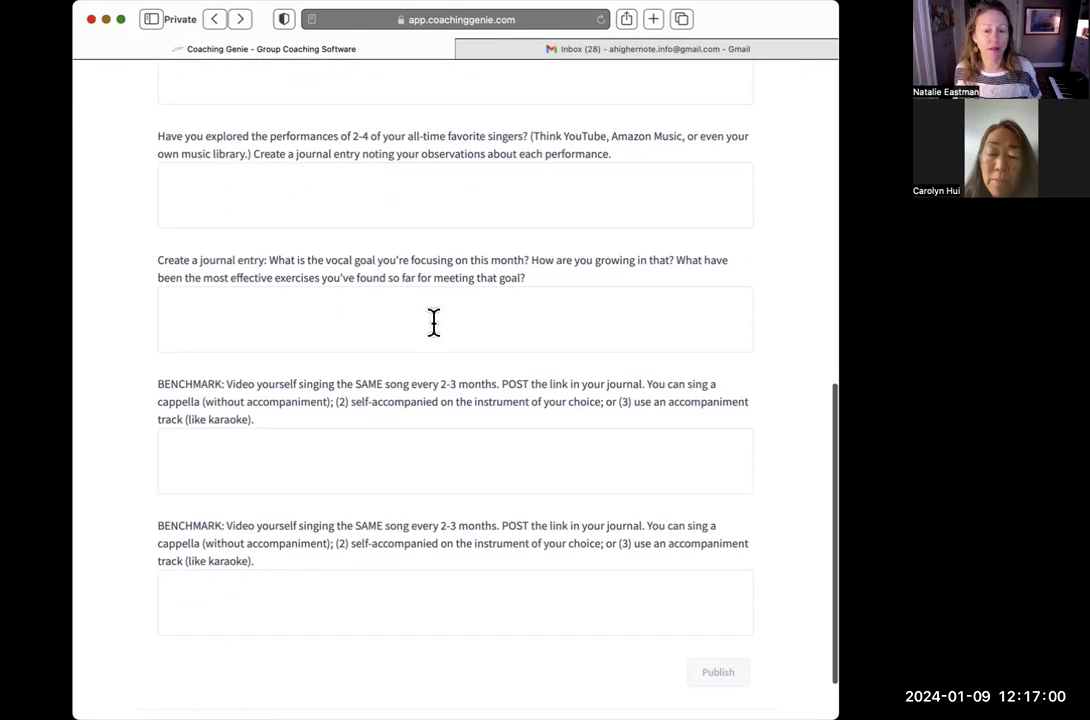